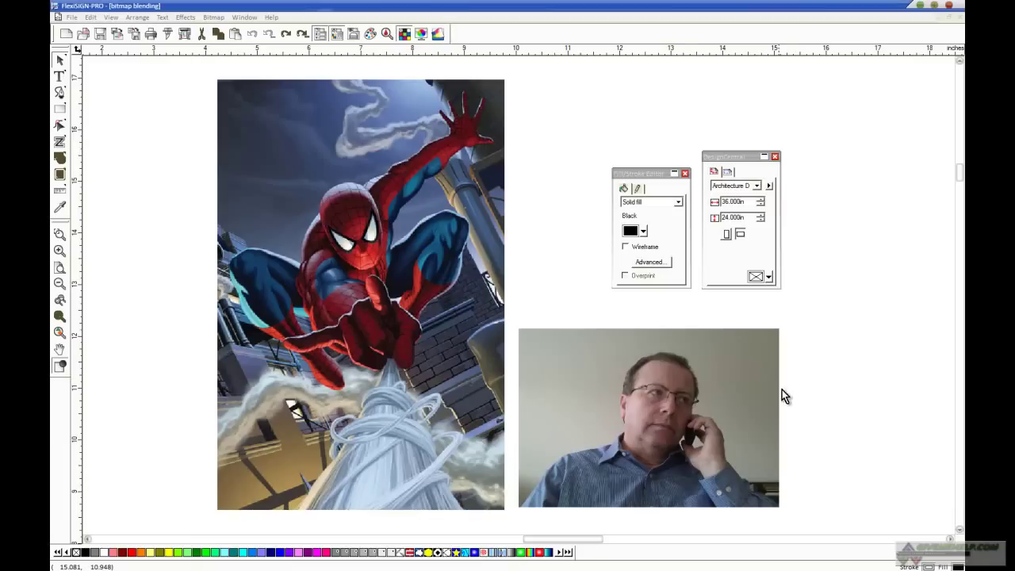
Test the webcam photo over the lower Spider-Man artwork, zoom in on its top edge, then move it back
drag(665, 431, 376, 426)
click(556, 424)
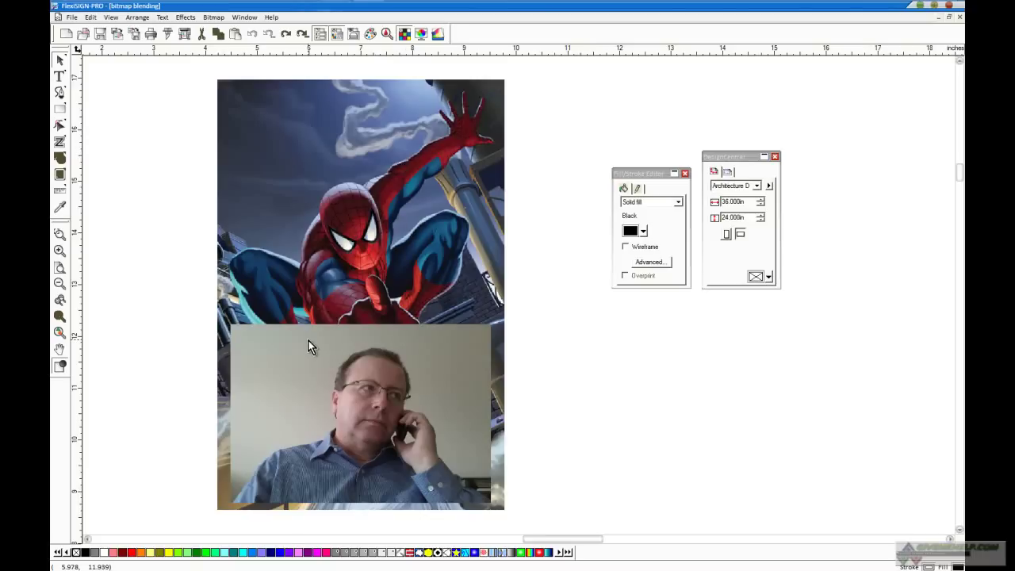
click(60, 234)
click(293, 326)
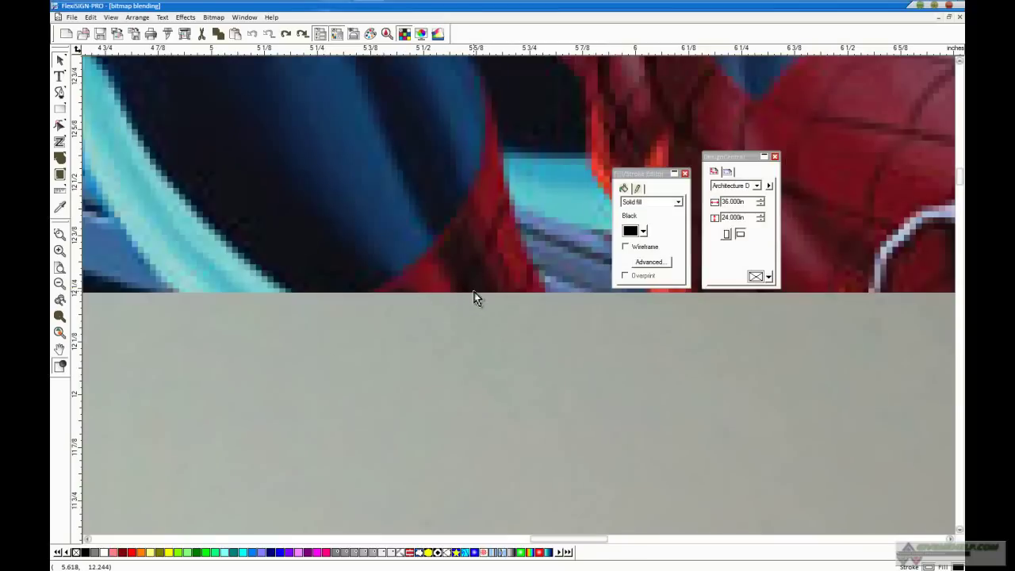
click(62, 333)
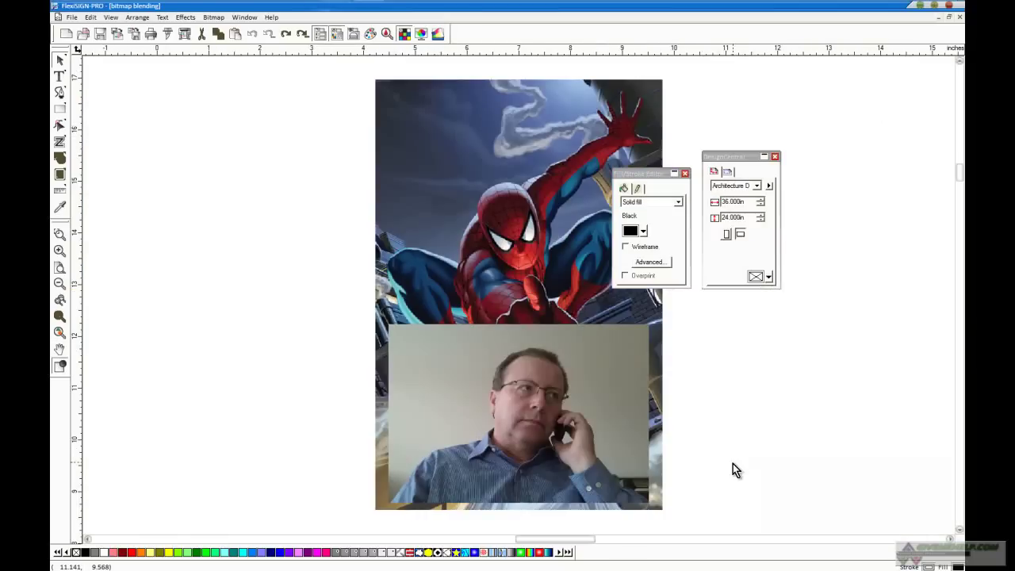
drag(531, 435, 814, 439)
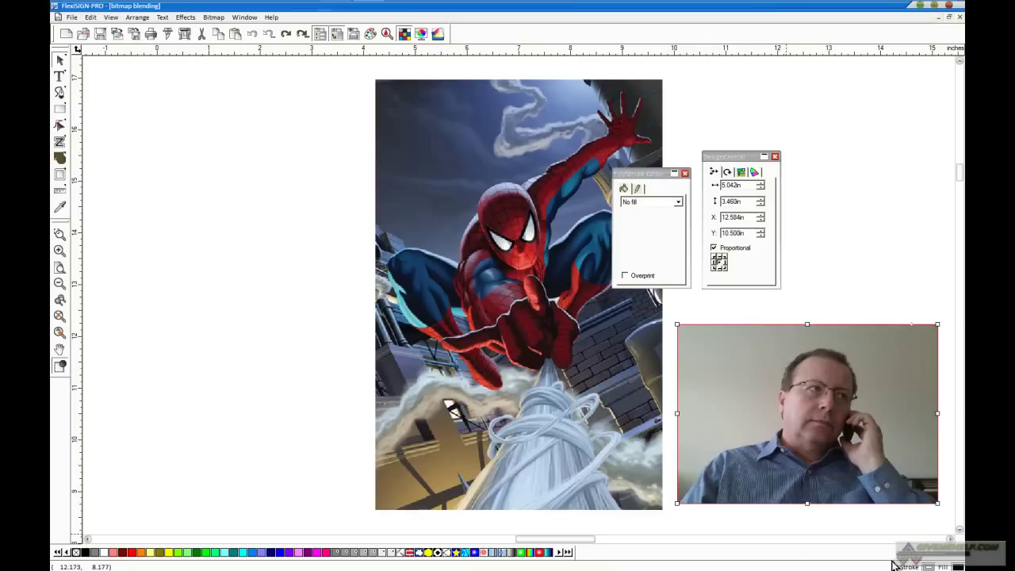
Trace a path from the photo's bottom-left corner up the person's left side and shoulder to the head
click(954, 541)
click(954, 540)
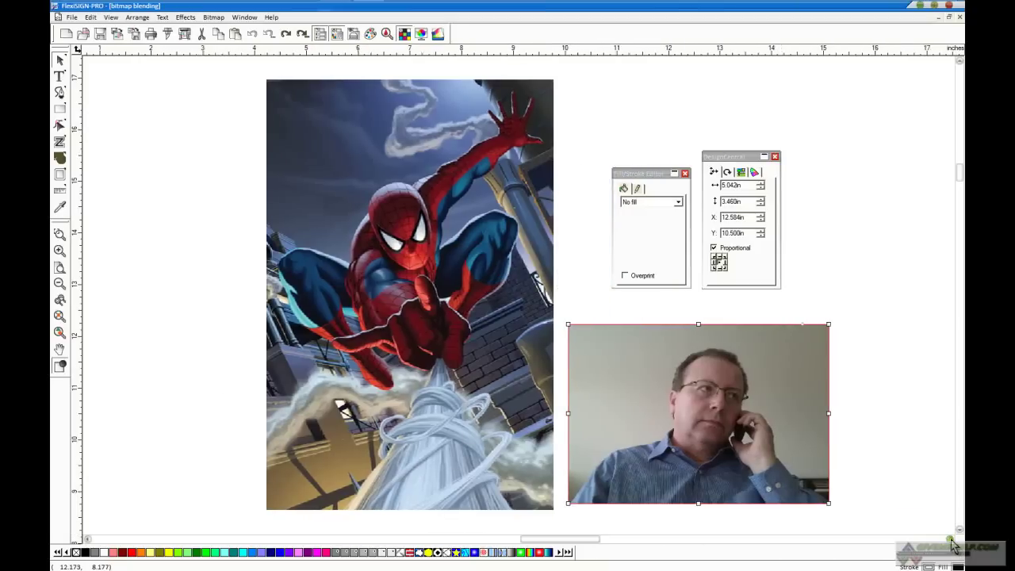
click(168, 384)
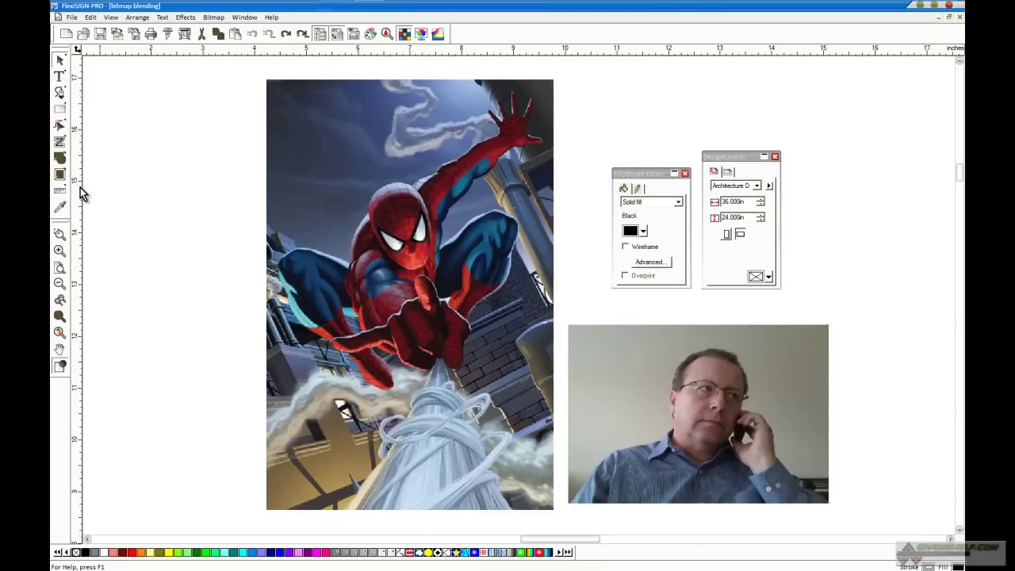
click(59, 93)
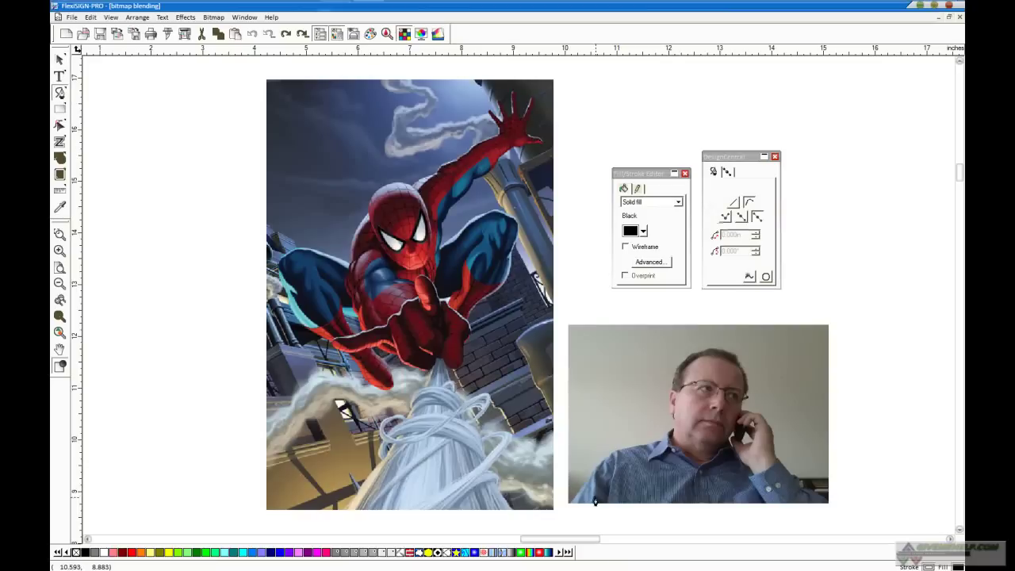
click(570, 503)
click(593, 473)
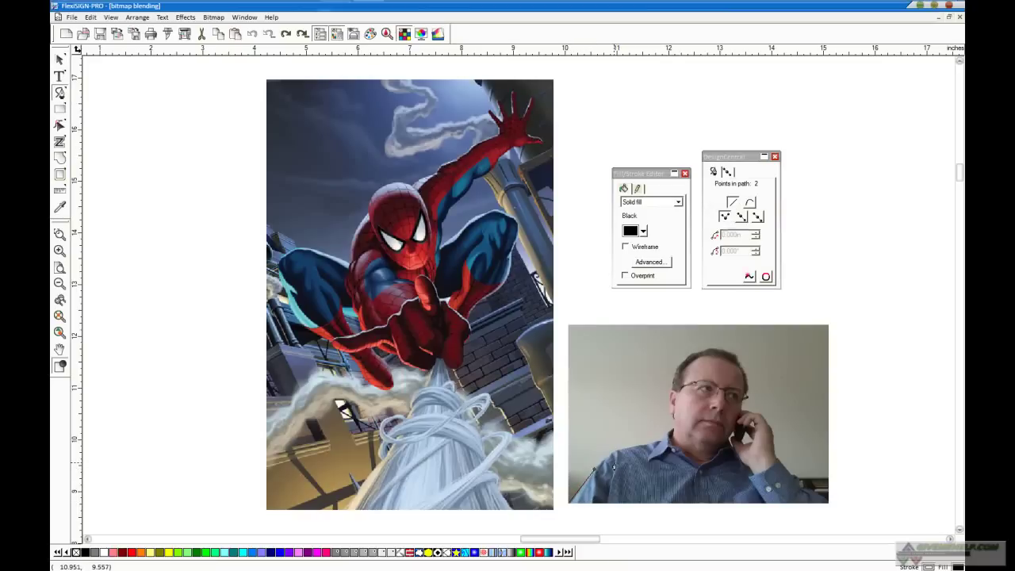
click(629, 455)
click(667, 433)
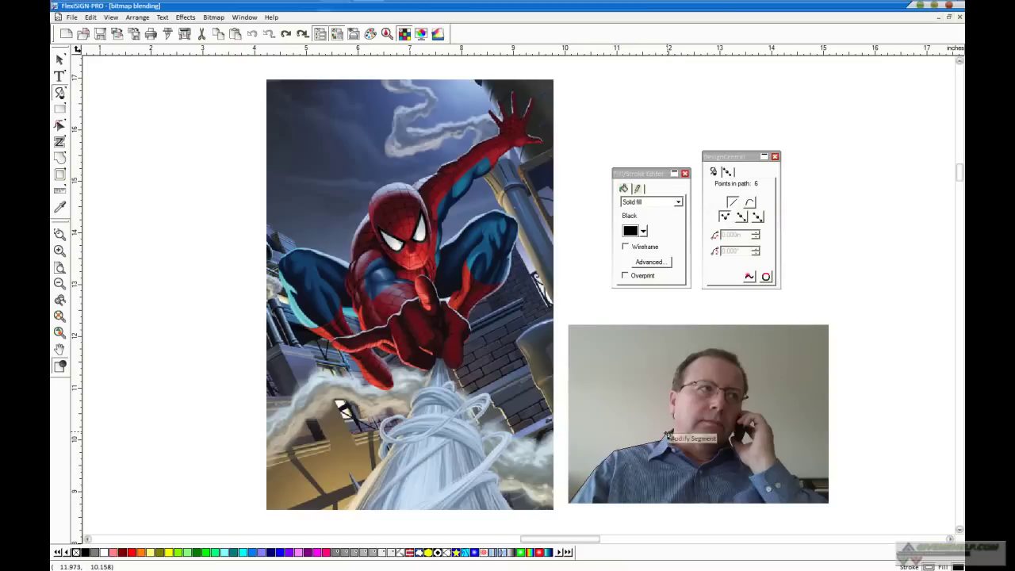
click(676, 423)
click(674, 420)
click(671, 417)
click(672, 390)
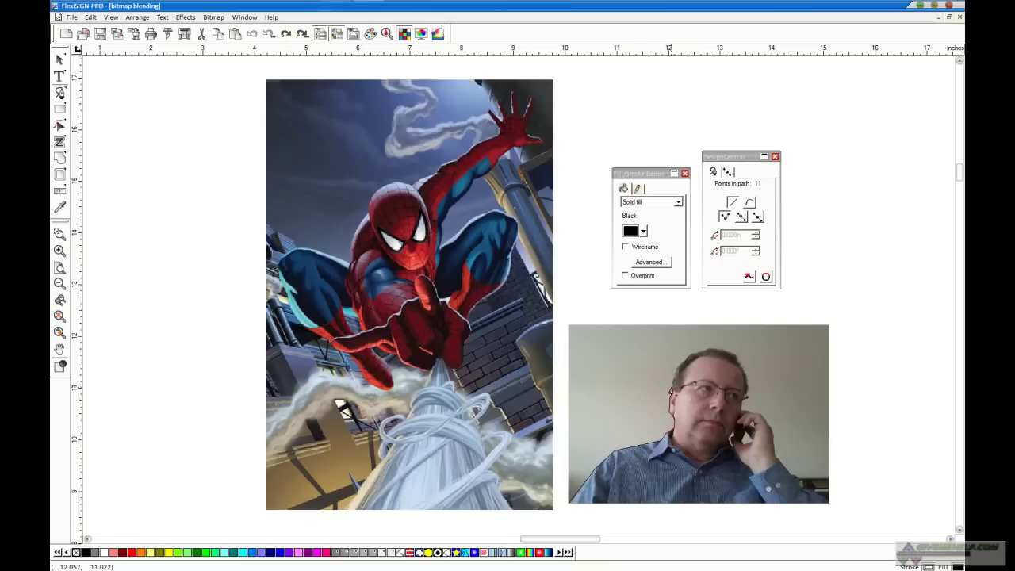
click(676, 375)
Continue the outline over the head and down the right arm, then close it at the start point
click(730, 356)
click(743, 360)
click(752, 390)
click(758, 419)
click(767, 428)
click(776, 443)
click(778, 457)
click(781, 468)
click(806, 490)
click(829, 504)
click(599, 509)
click(568, 506)
click(59, 59)
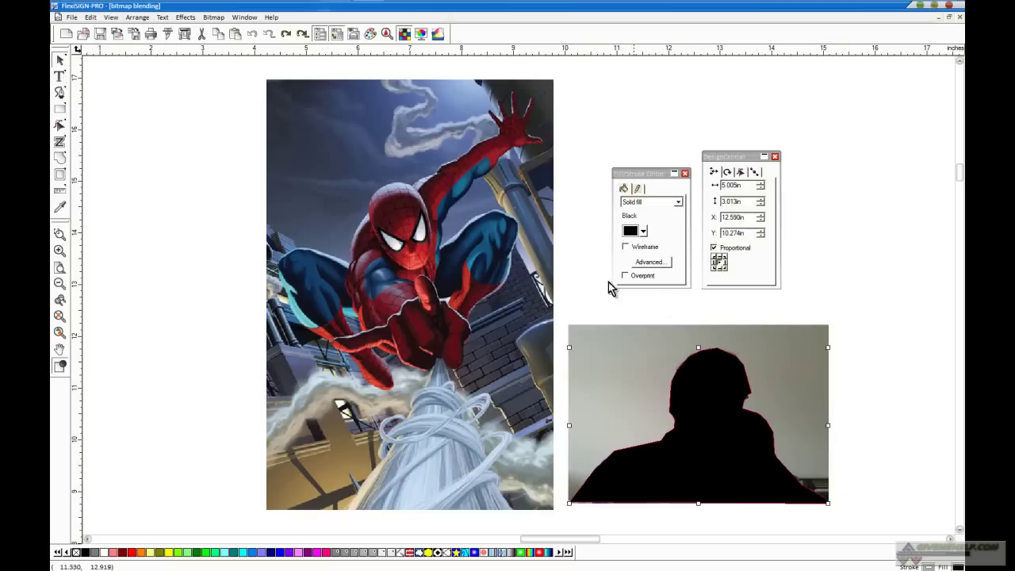
click(865, 385)
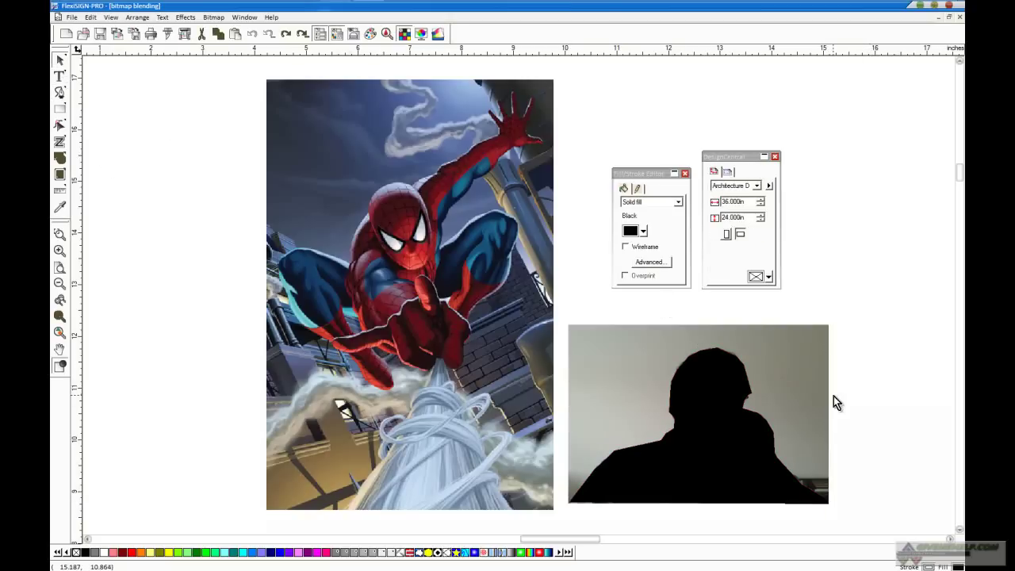
Mask the webcam photo with the silhouette and place a 3.15 in wide cut-out at the artwork's lower left
drag(866, 378, 748, 488)
right_click(707, 412)
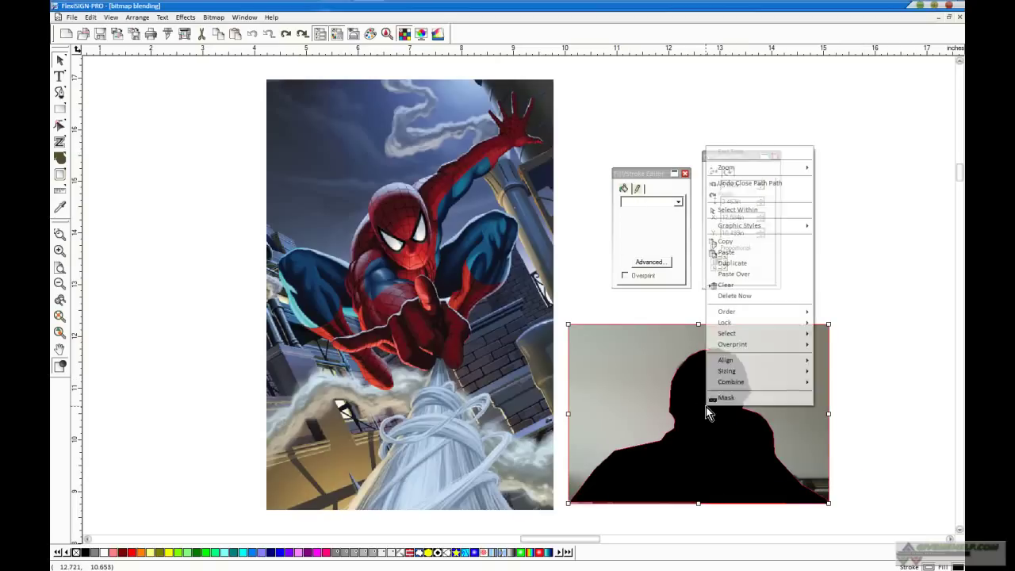
click(725, 398)
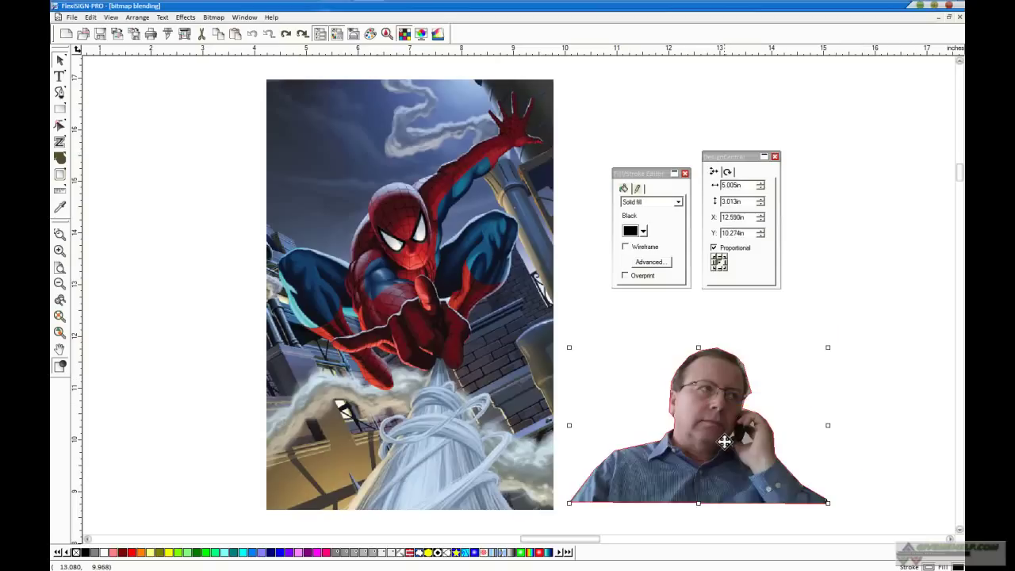
drag(725, 442, 423, 449)
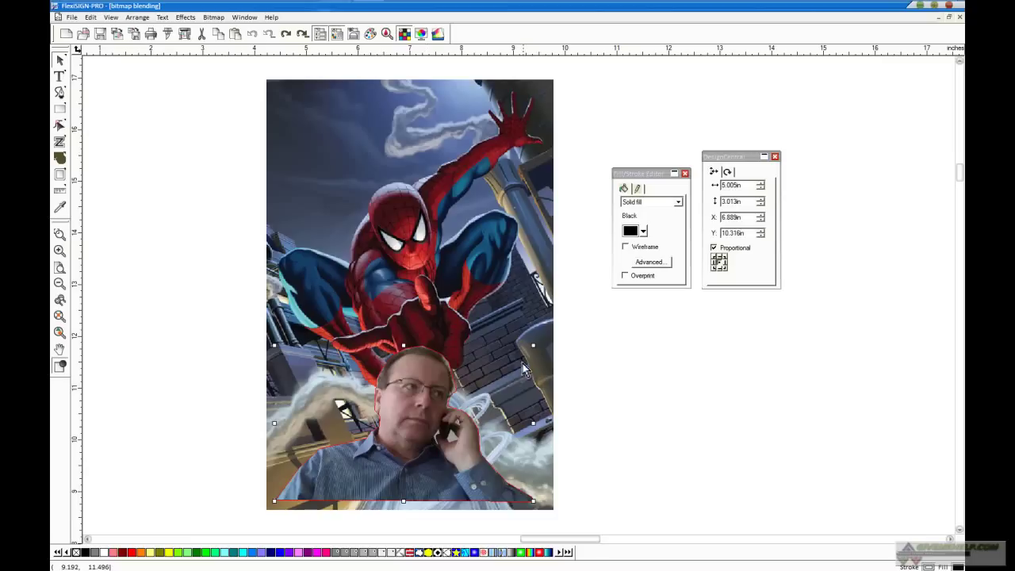
drag(438, 403, 374, 453)
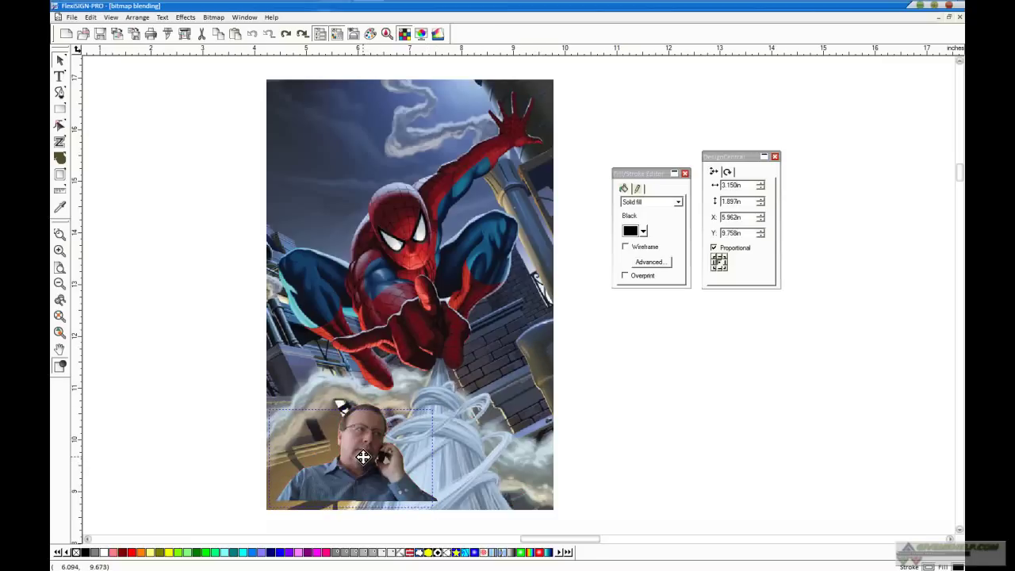
click(730, 470)
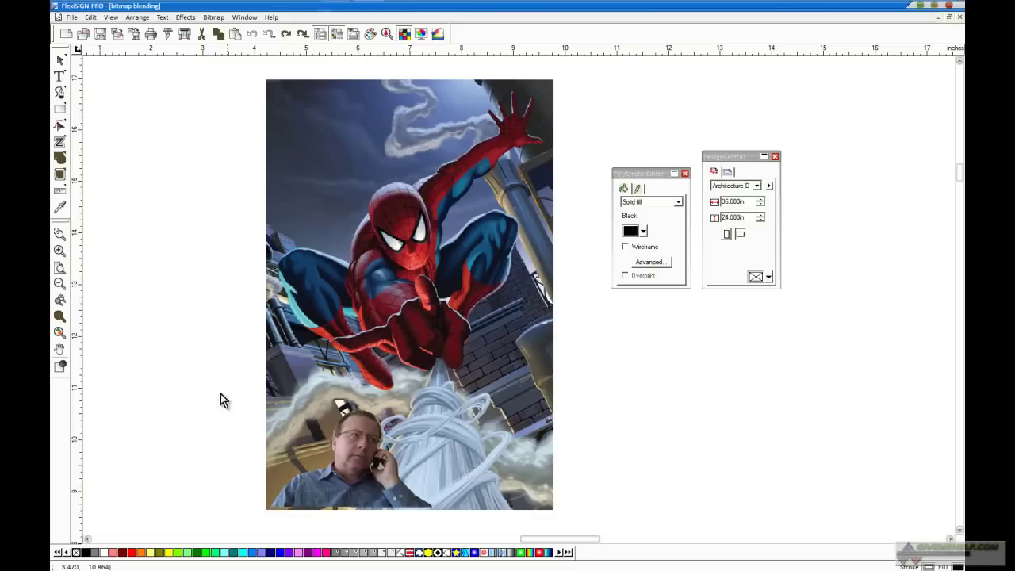
Zoom in to inspect the cut-out's shoulder edge, then move the fill/stroke and size panels off the picture
click(60, 234)
drag(236, 351, 473, 528)
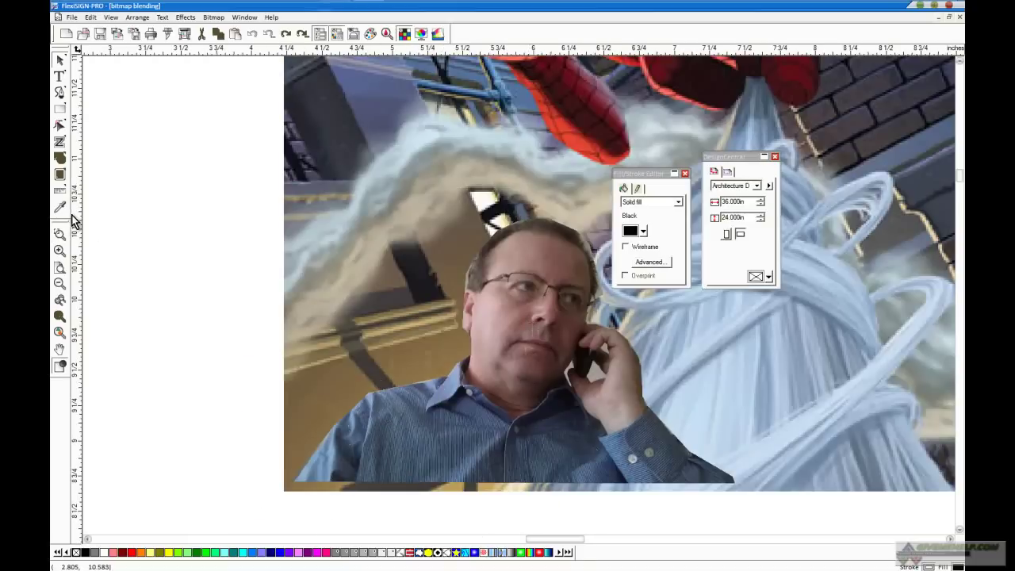
click(59, 234)
drag(342, 311, 501, 414)
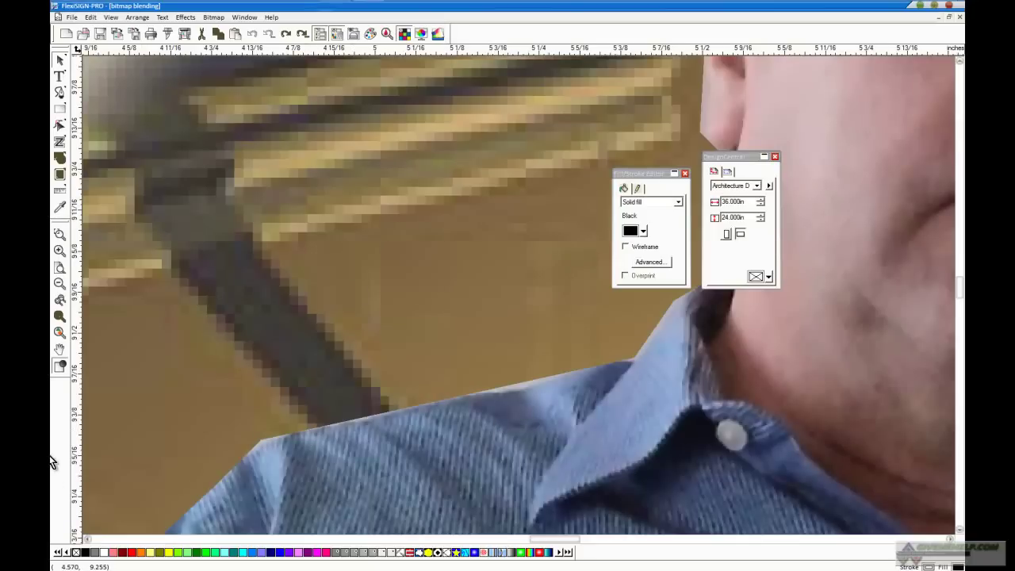
click(58, 286)
click(59, 286)
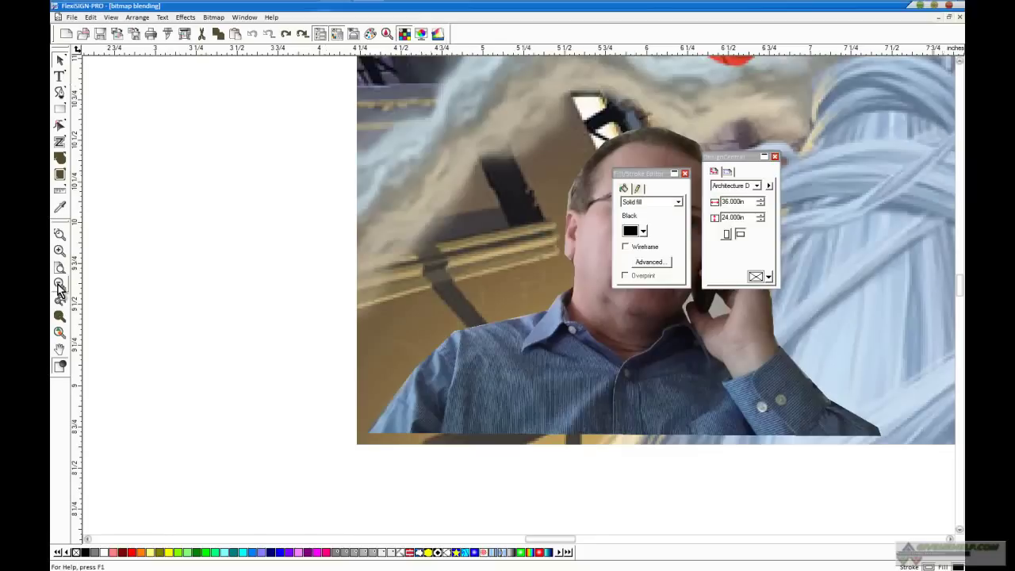
drag(664, 174, 176, 70)
click(749, 163)
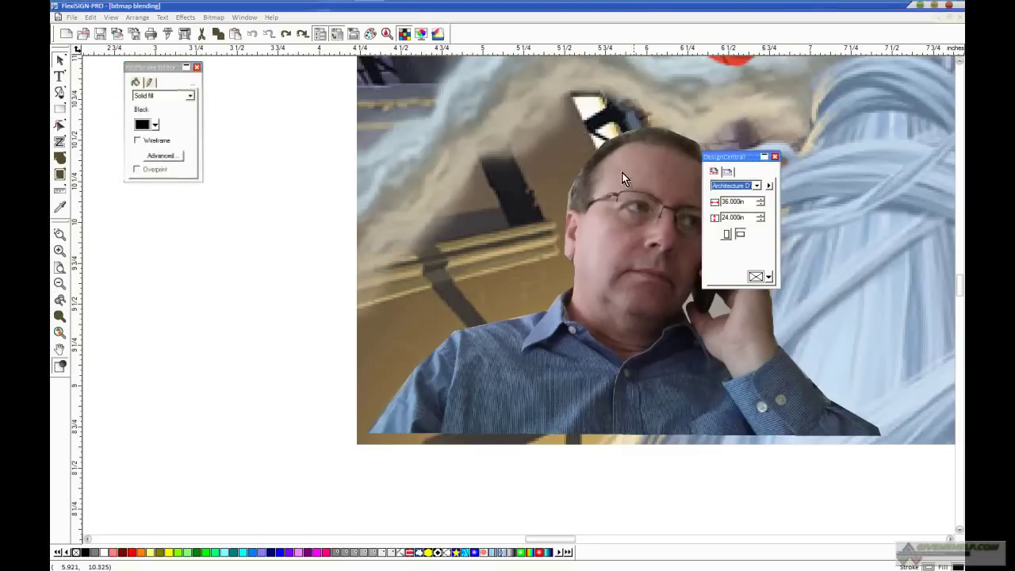
mouse_move(736, 158)
mouse_down()
mouse_move(215, 187)
mouse_move(152, 203)
mouse_up()
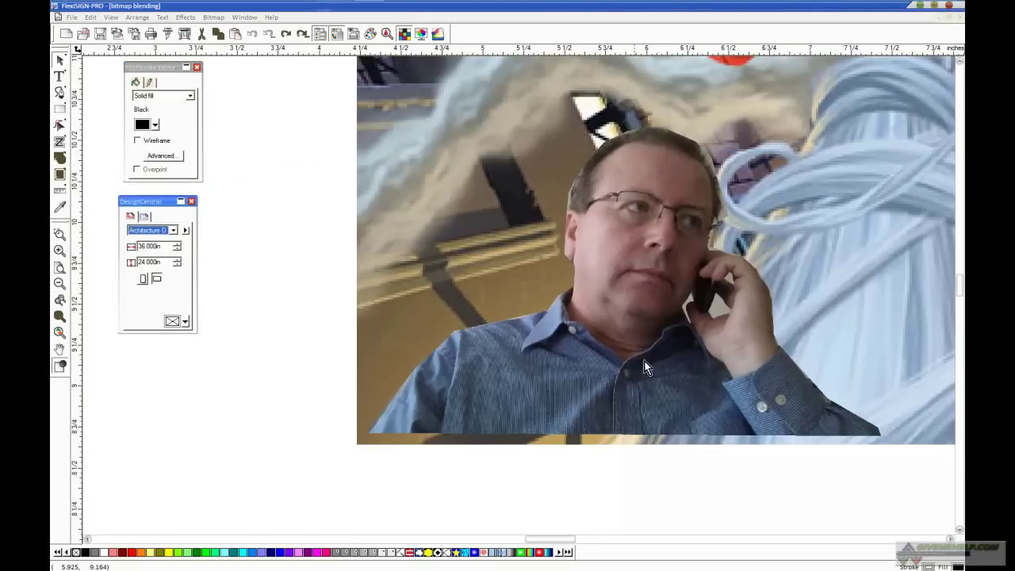
Select the cut-out person and nudge it slightly left and down
click(625, 357)
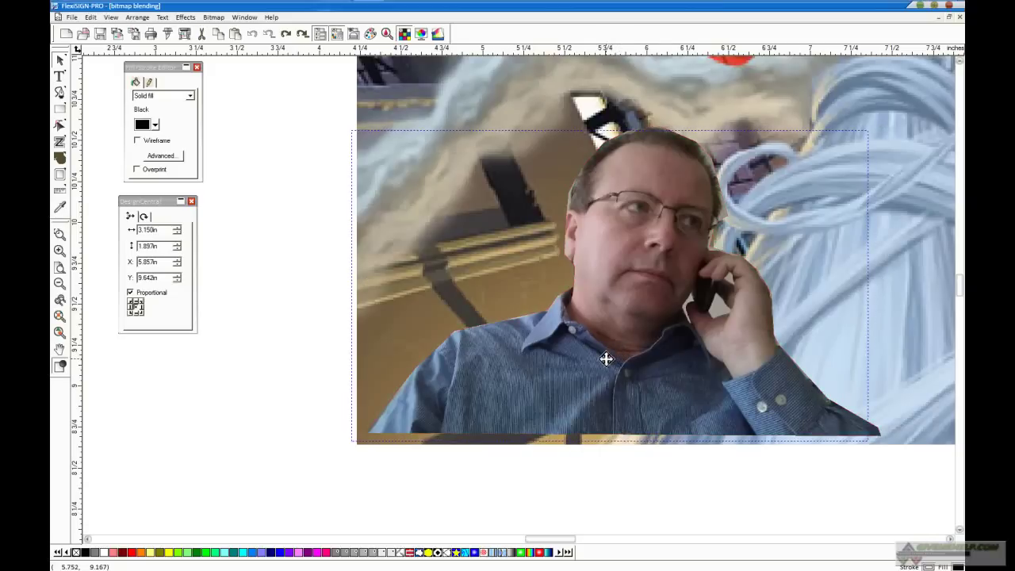
key(Left)
key(Down)
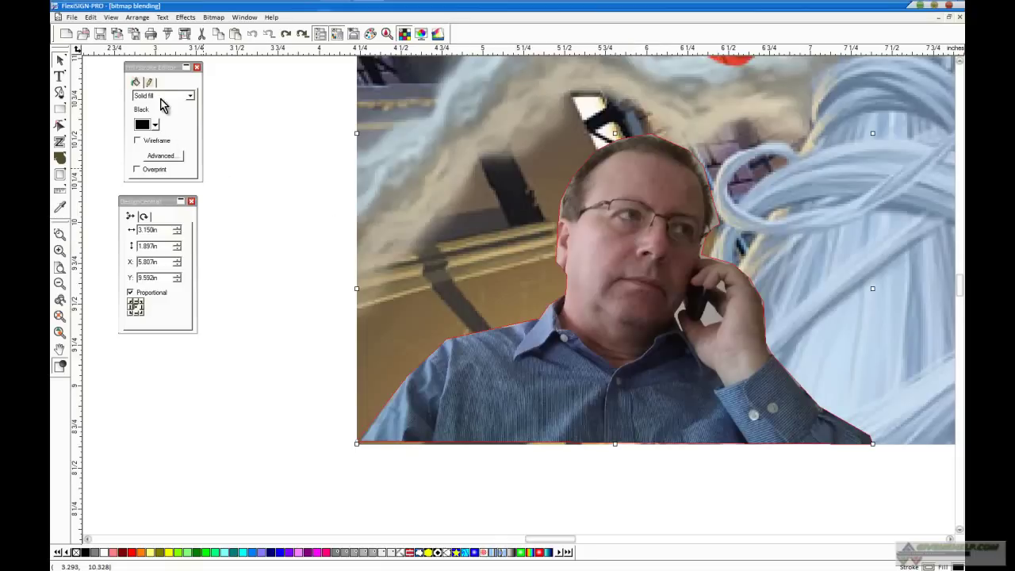
Give the cut-out a solid outline with a 0.020 in stroke width
click(150, 81)
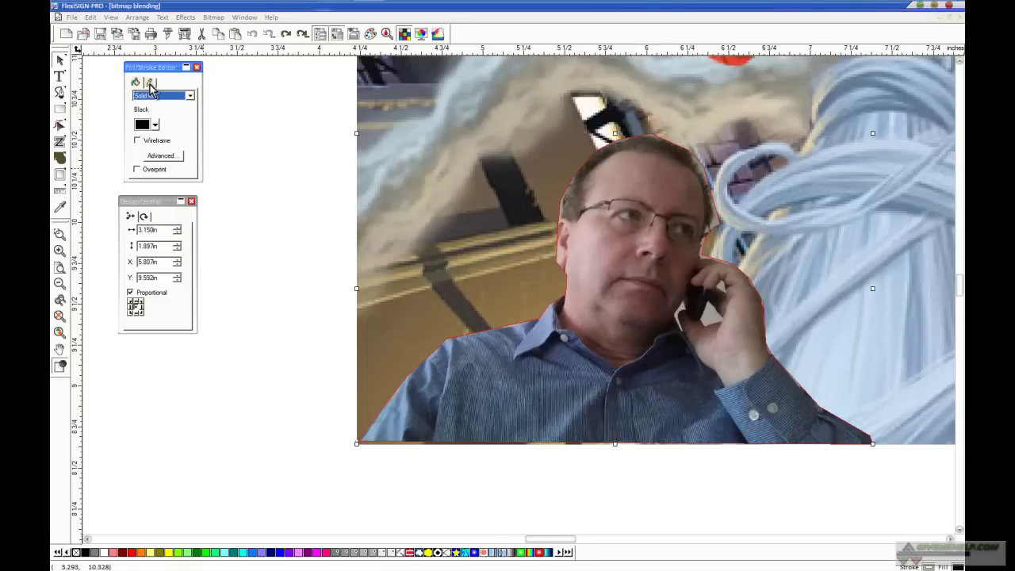
click(189, 97)
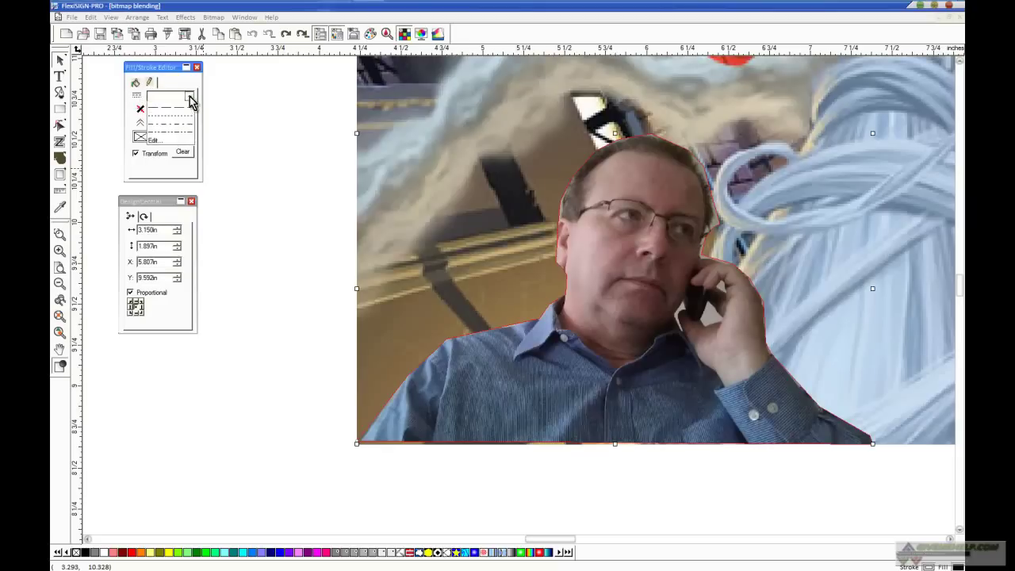
click(175, 112)
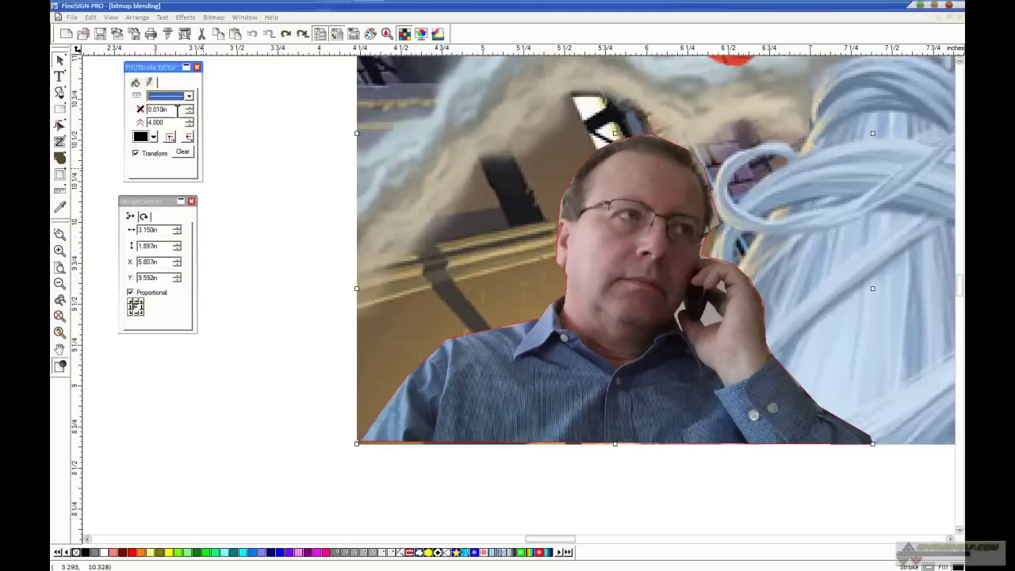
key(Tab)
text(.0)
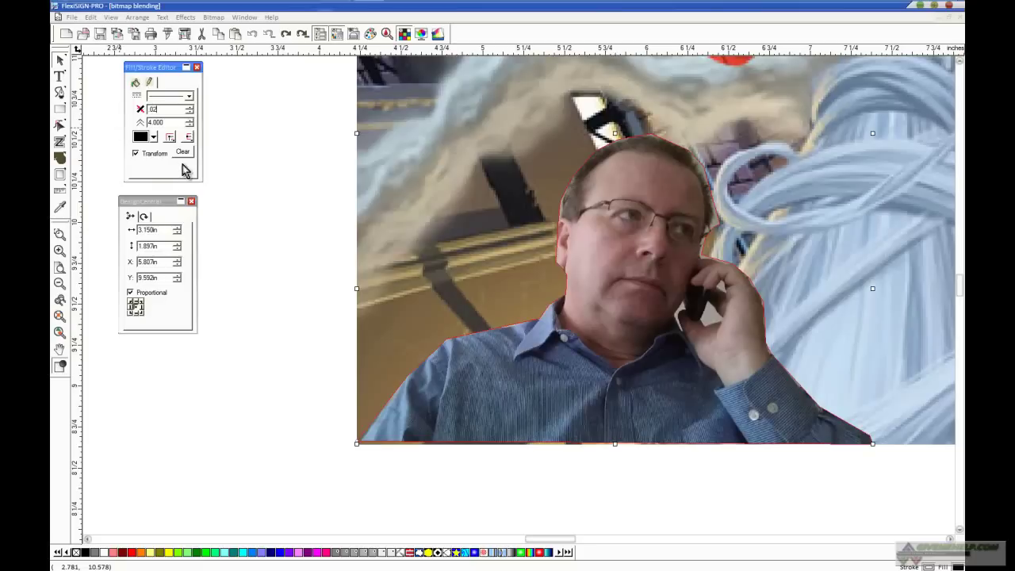
key(Return)
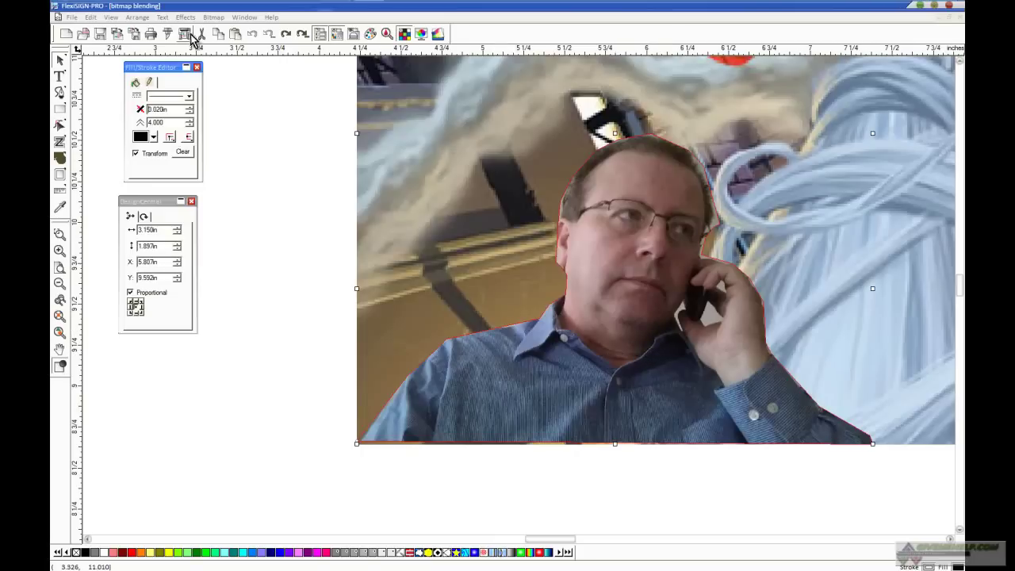
Apply Arrange > Convert Stroke to Outlines to the silhouette, then zoom in on the shoulder edge
click(139, 18)
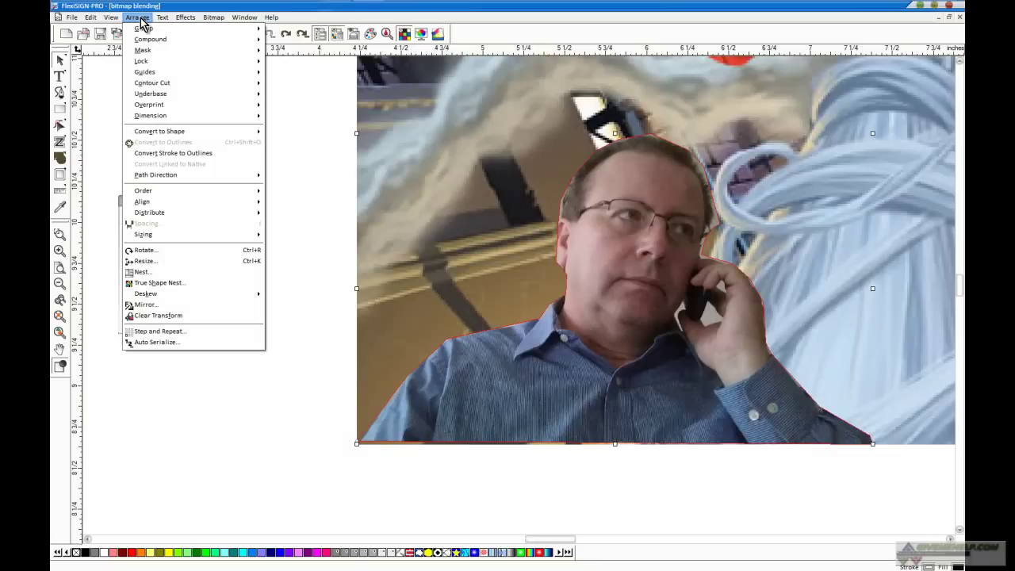
click(165, 154)
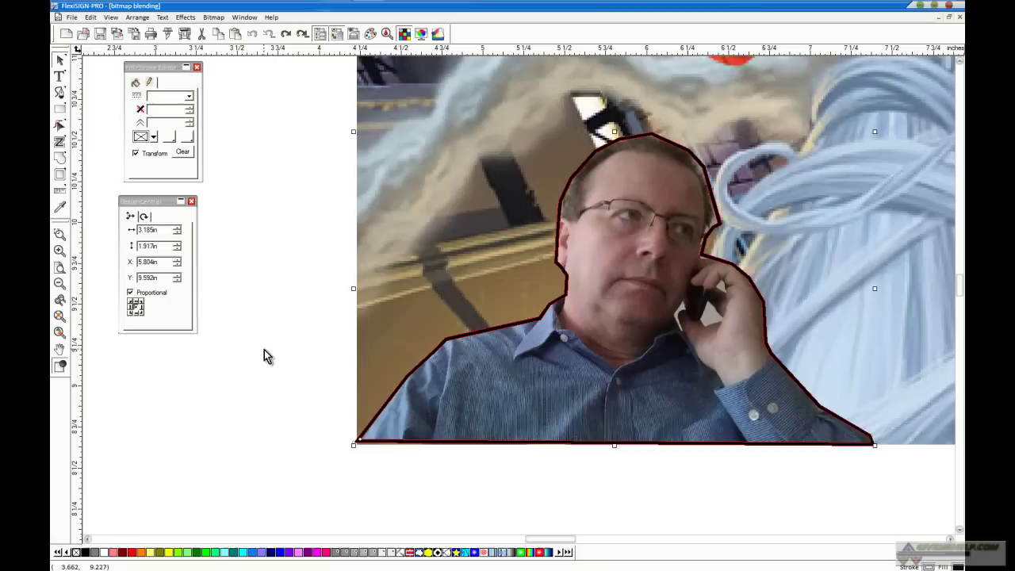
key(Escape)
click(639, 389)
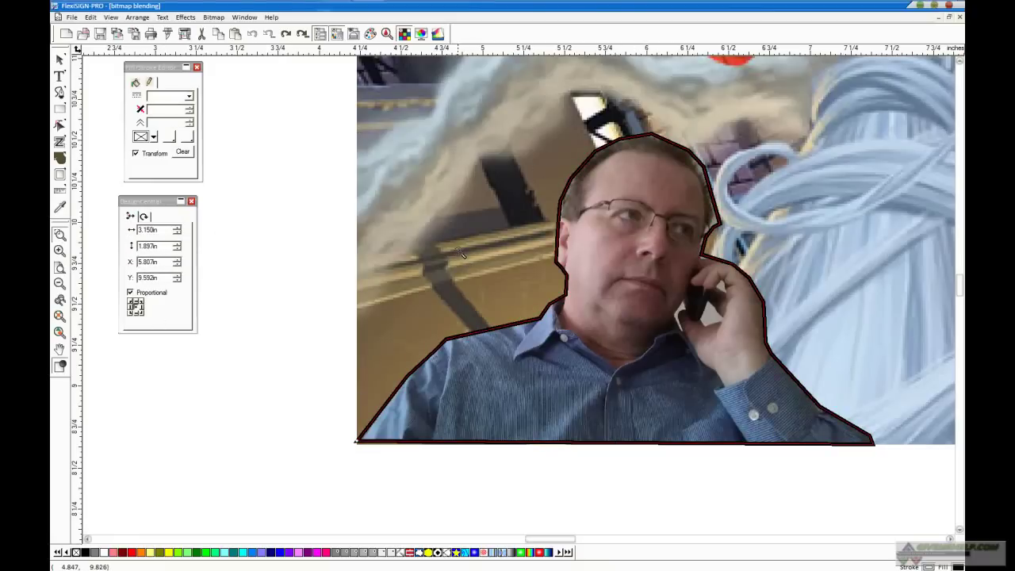
drag(408, 208, 625, 403)
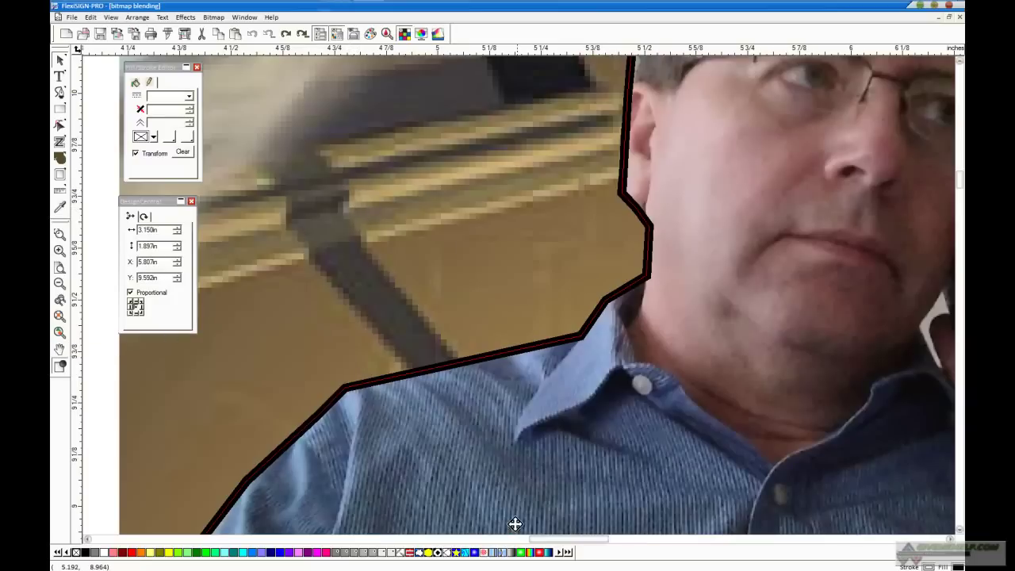
click(107, 379)
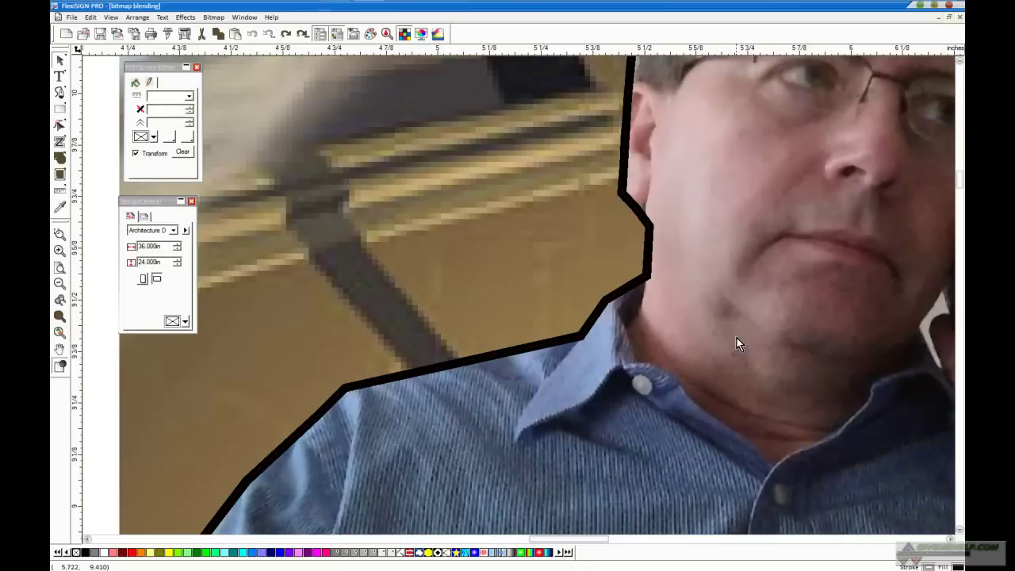
Select the photo bitmap, rasterize it at 150 DPI, and zoom out to view it
click(741, 309)
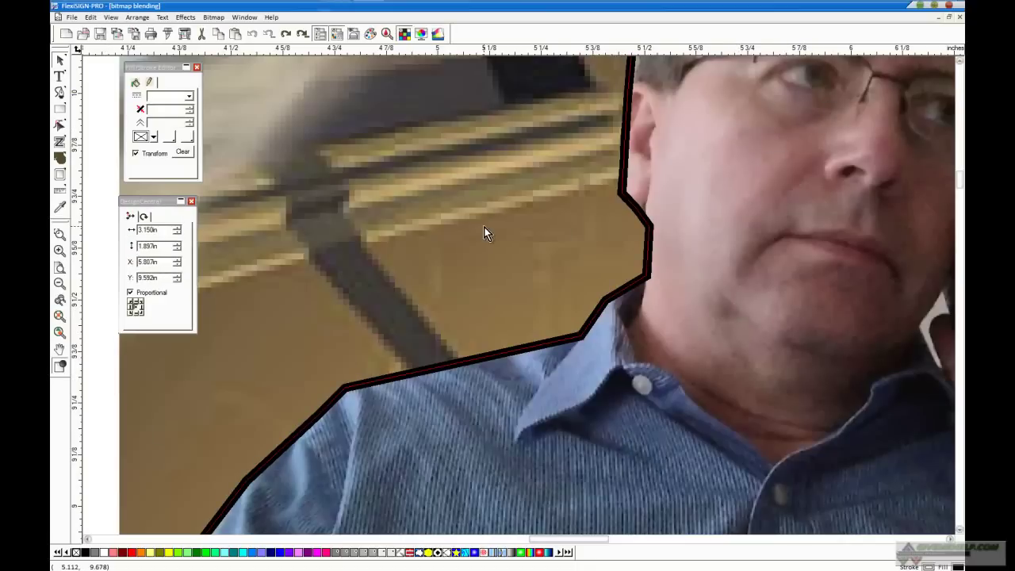
click(441, 228)
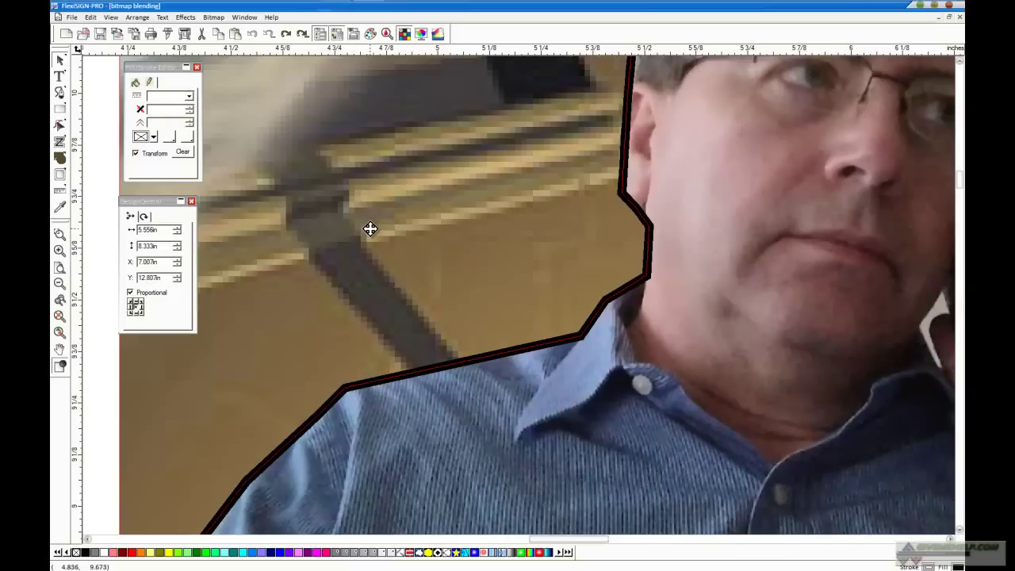
click(215, 17)
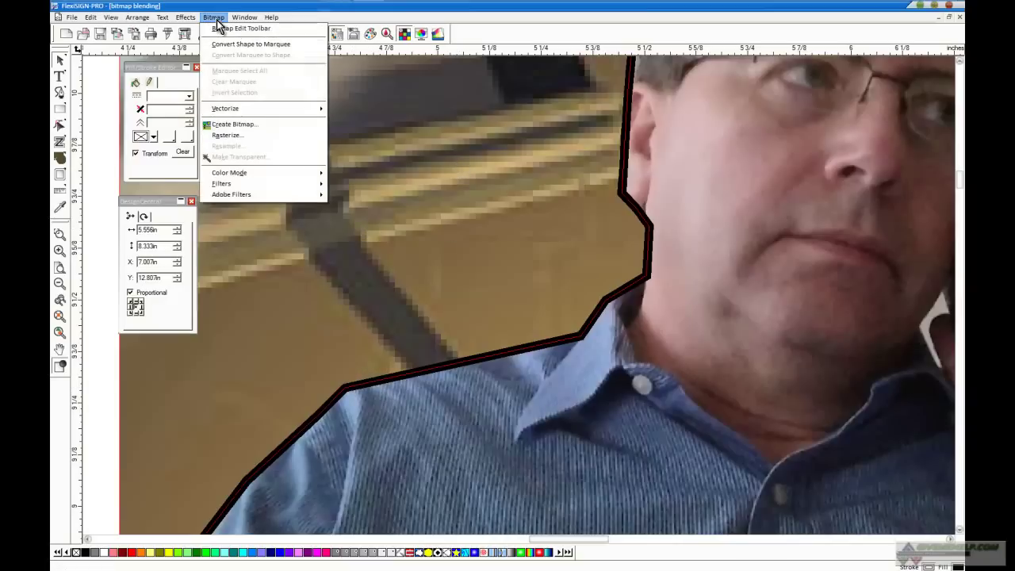
click(242, 136)
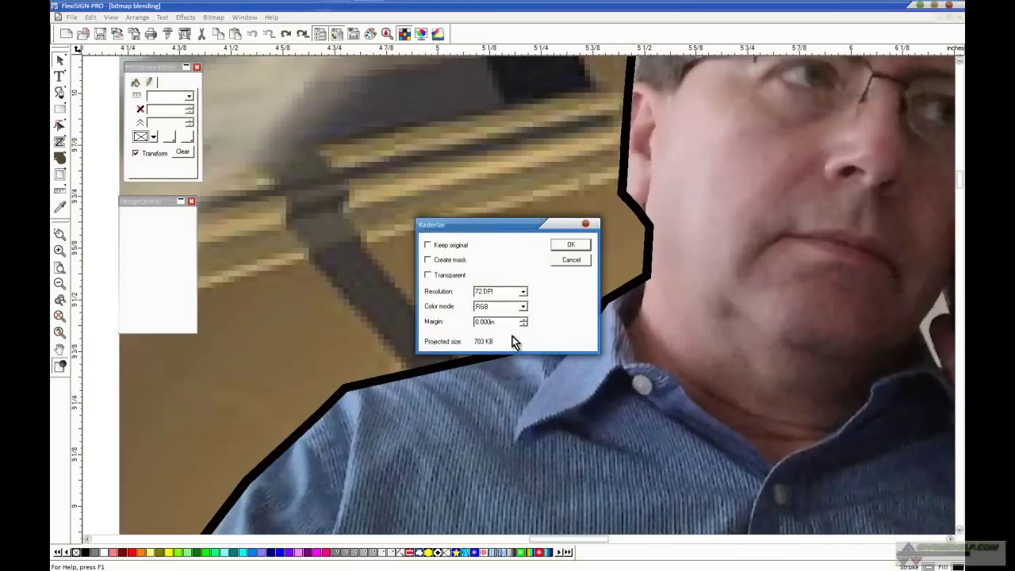
click(524, 292)
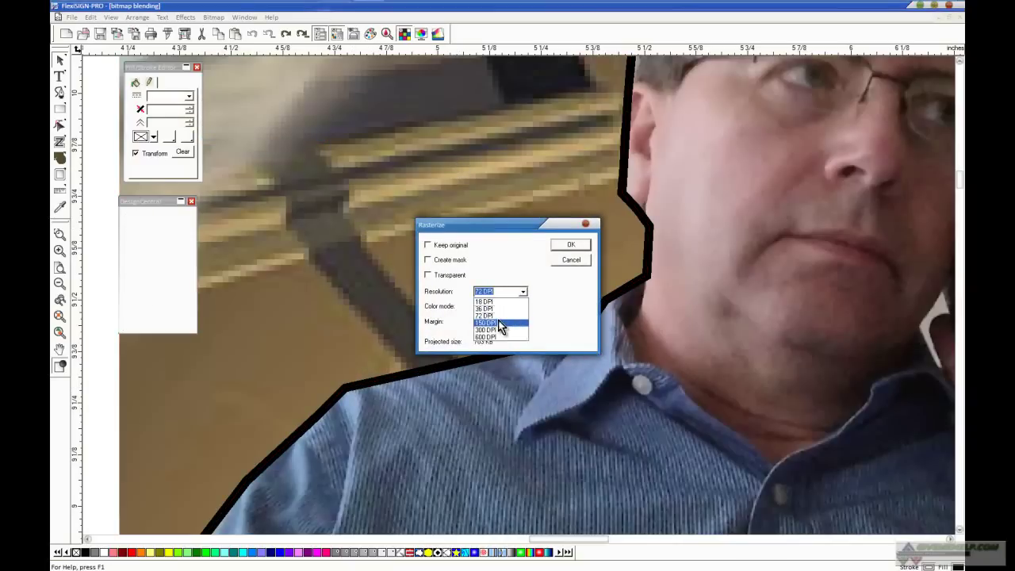
click(502, 324)
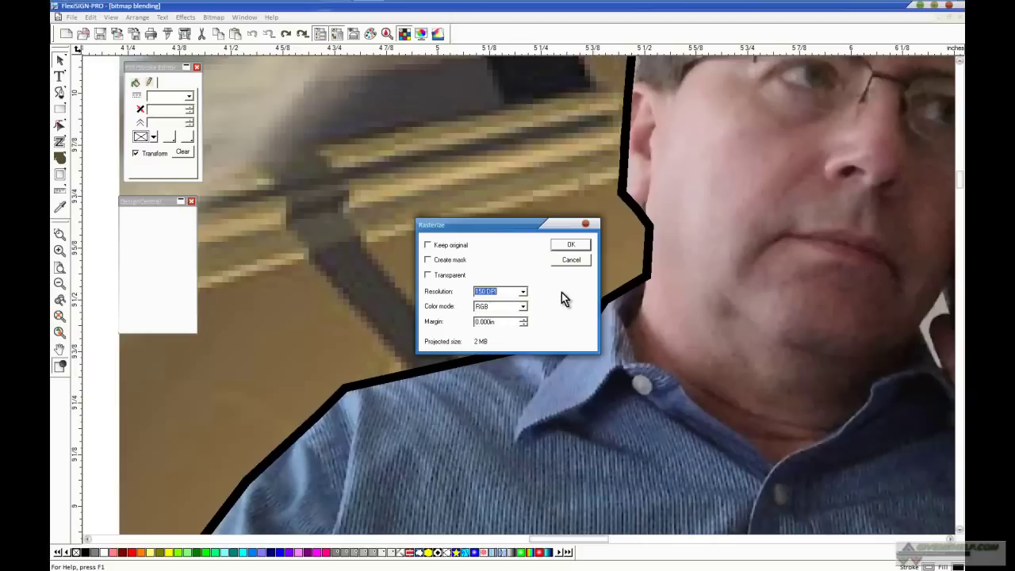
click(571, 247)
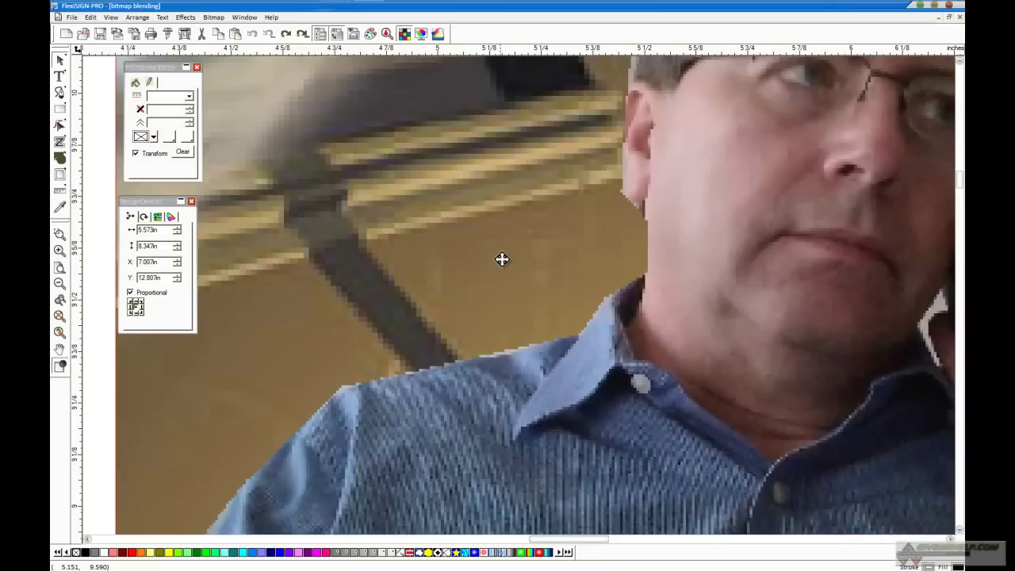
click(61, 287)
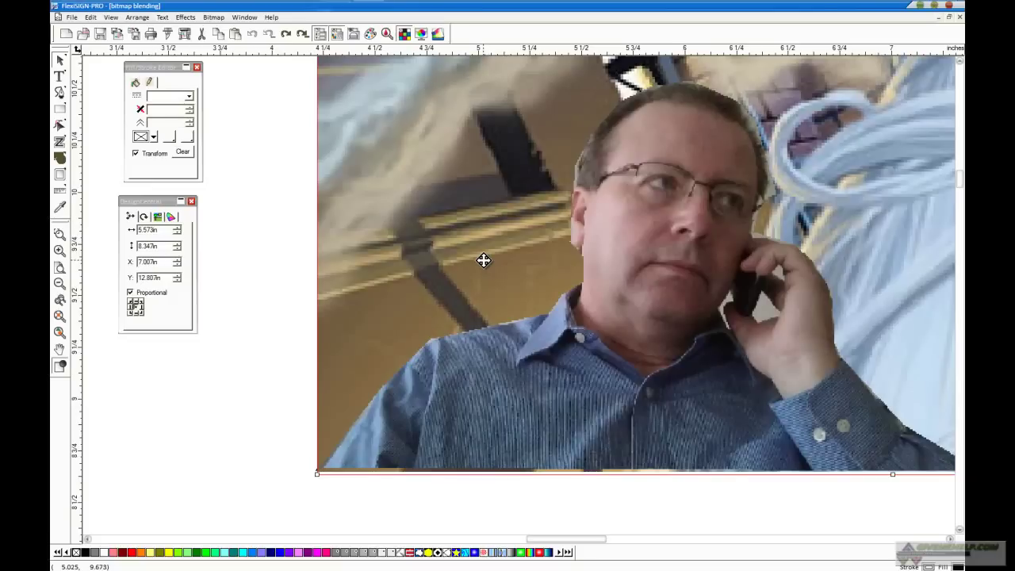
Bring the contour outline to the front, ahead of the bitmap
right_click(517, 141)
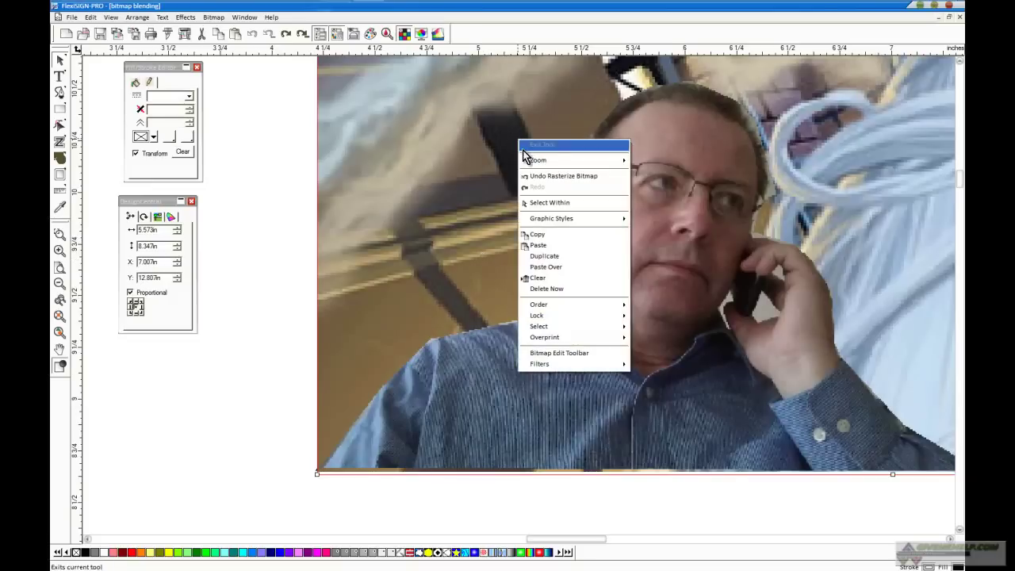
mouse_move(585, 305)
click(640, 307)
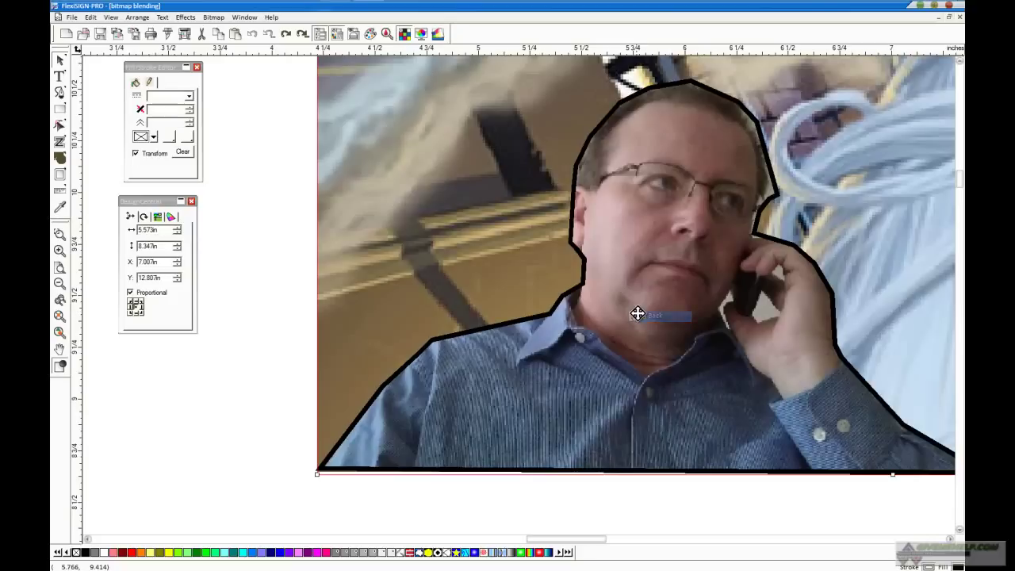
Convert the man's contour shape into a selection marquee with Bitmap > Convert Shape to Marquee
click(254, 264)
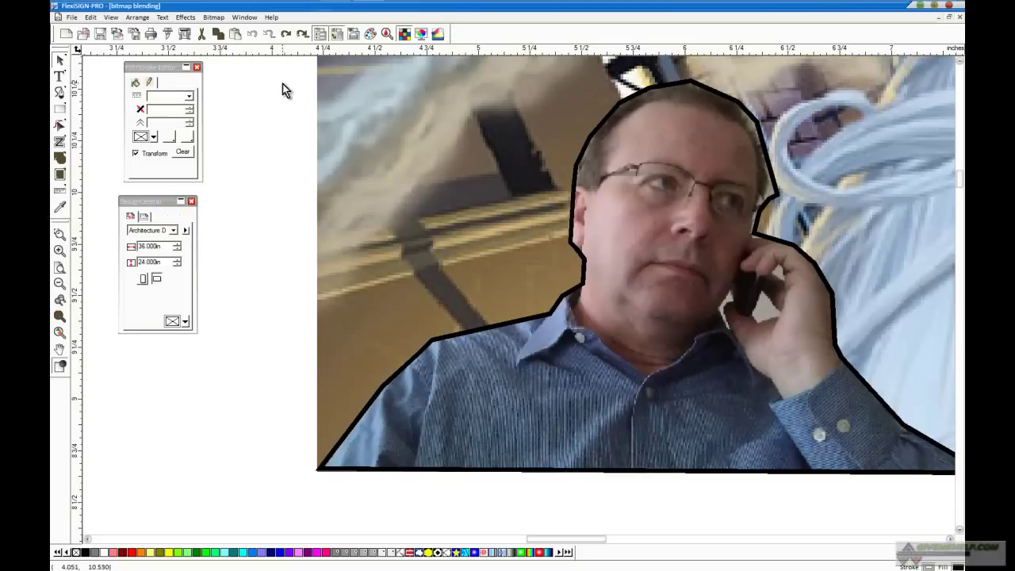
click(853, 364)
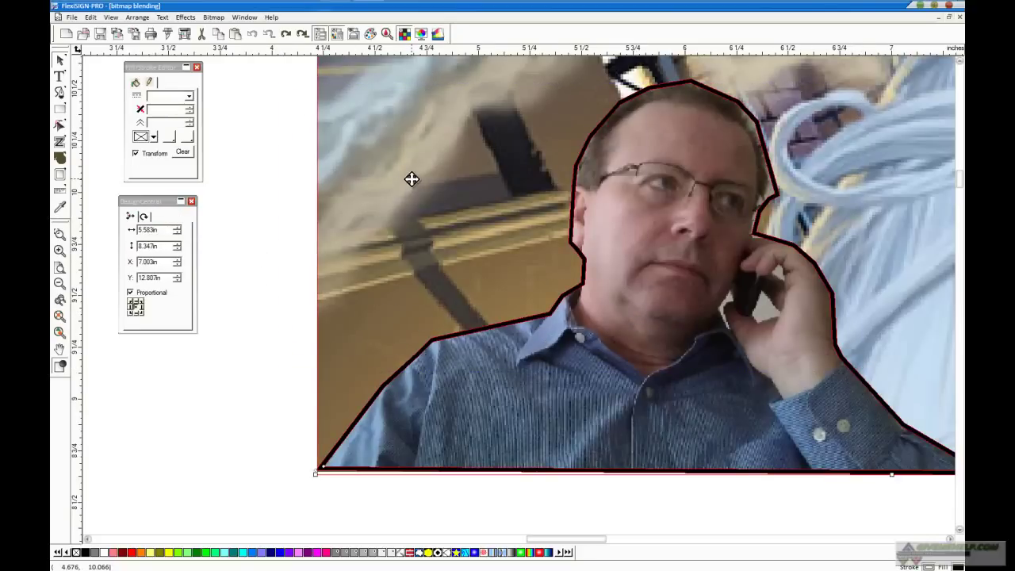
click(212, 19)
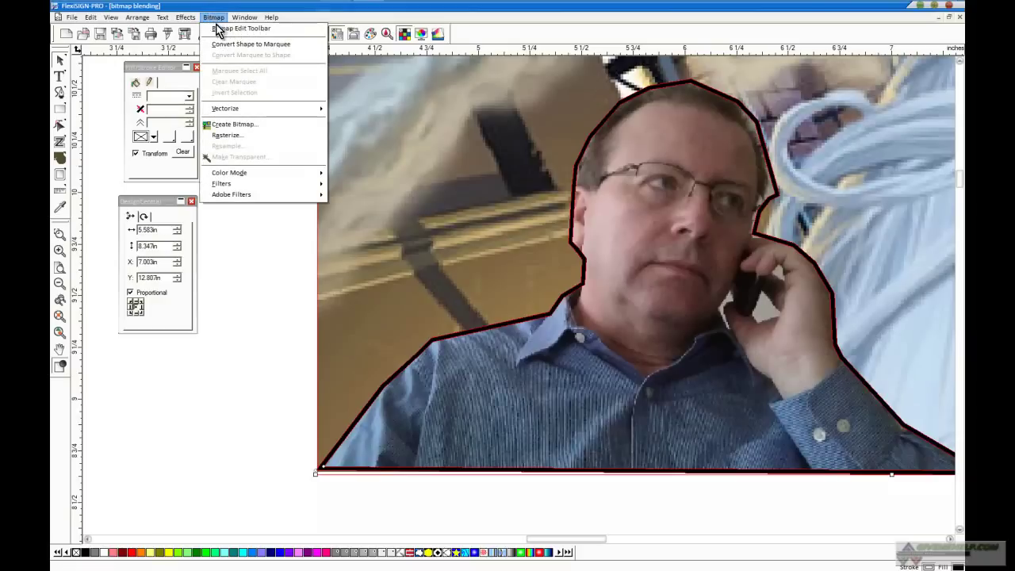
click(228, 44)
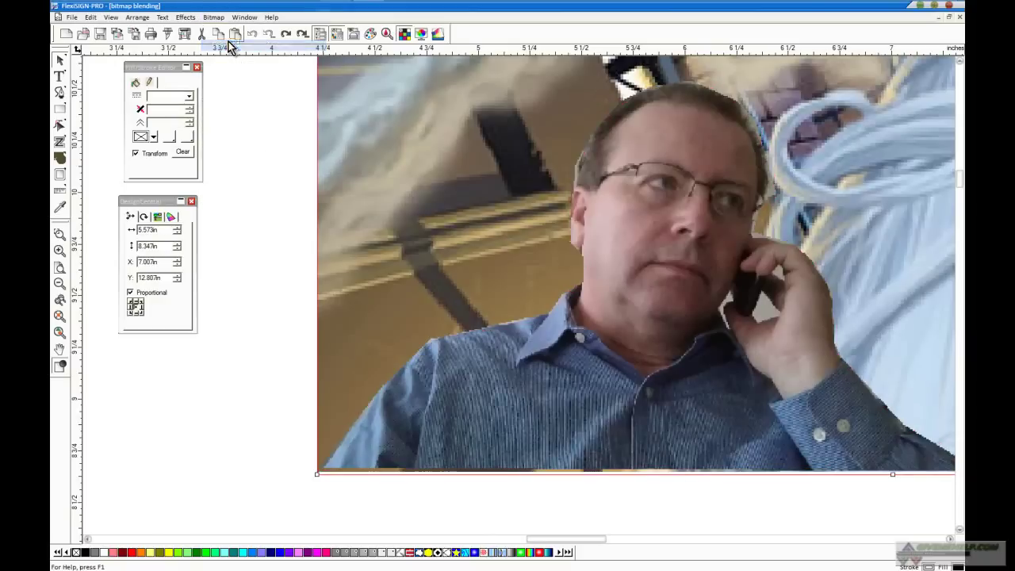
click(59, 235)
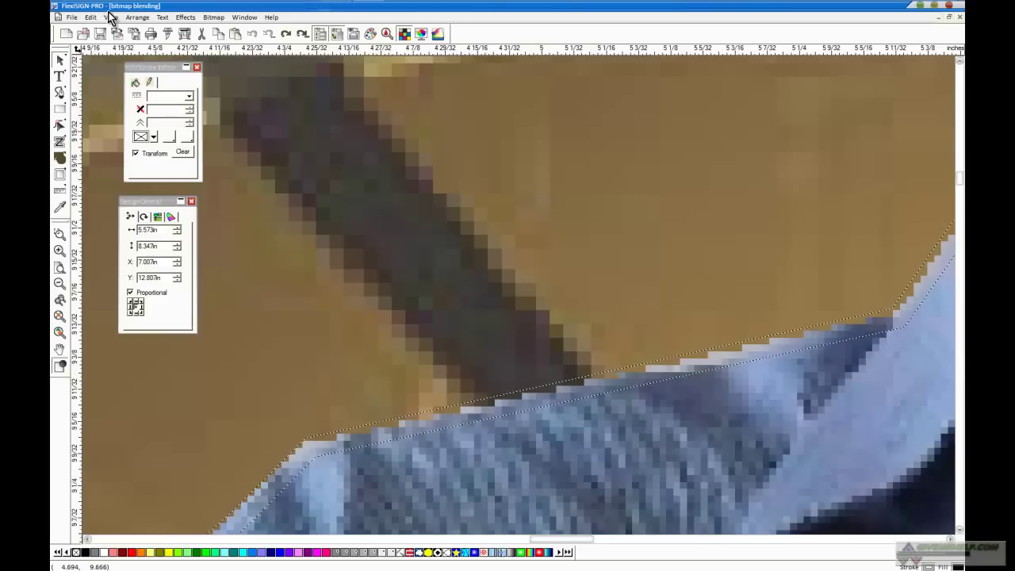
Apply a 100% Blur filter along the marquee at the man's silhouette edge, then zoom out
click(214, 19)
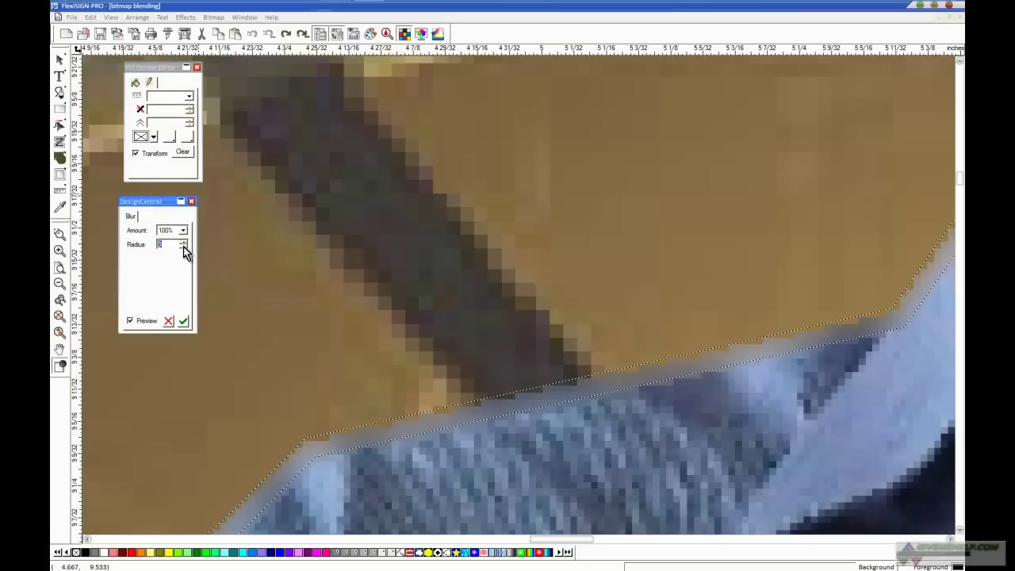
click(183, 321)
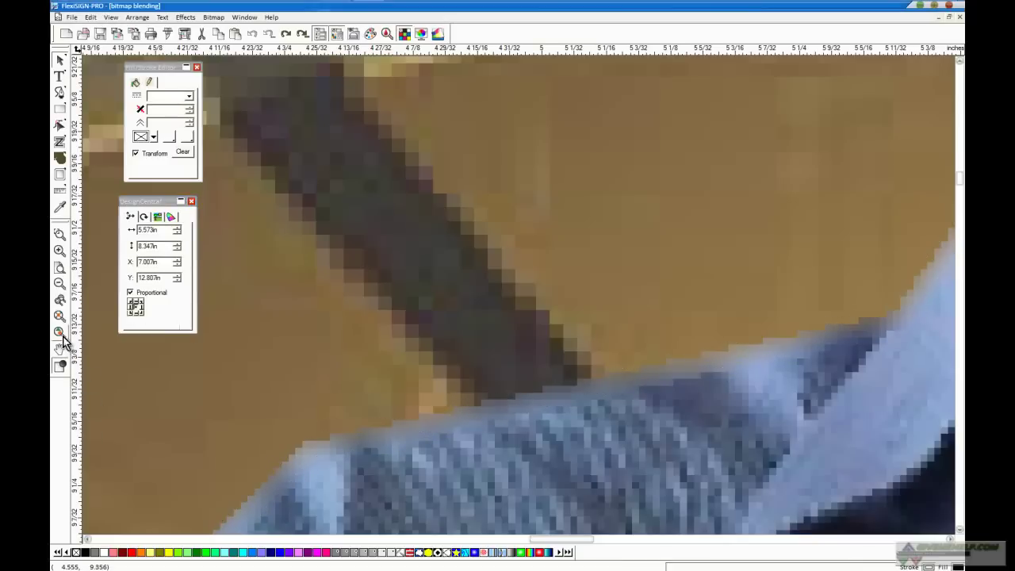
click(60, 283)
Zoom out, then undo recent changes until the black contour is gone and the photo is restored
click(61, 283)
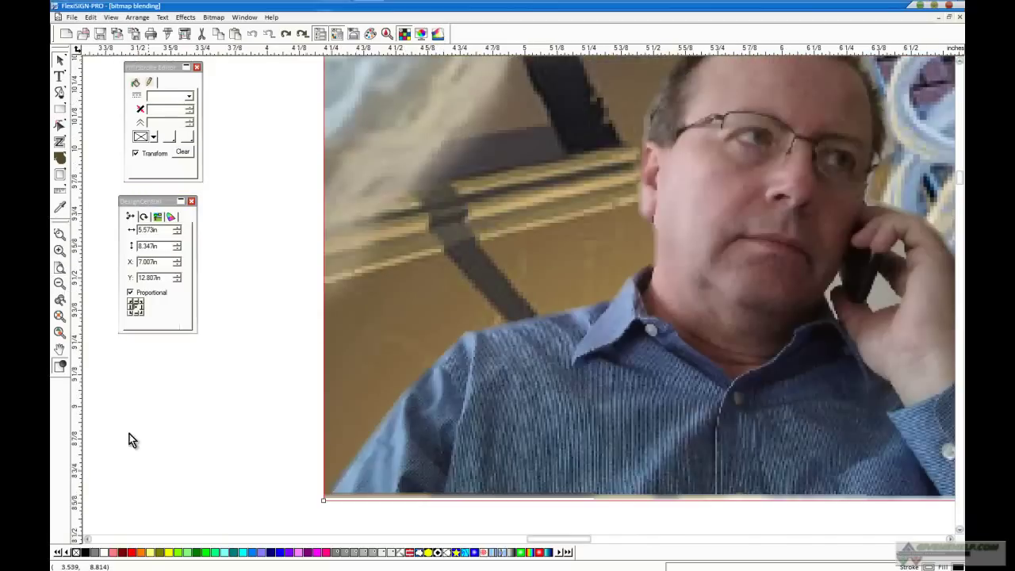
scroll(621, 142, up, 2)
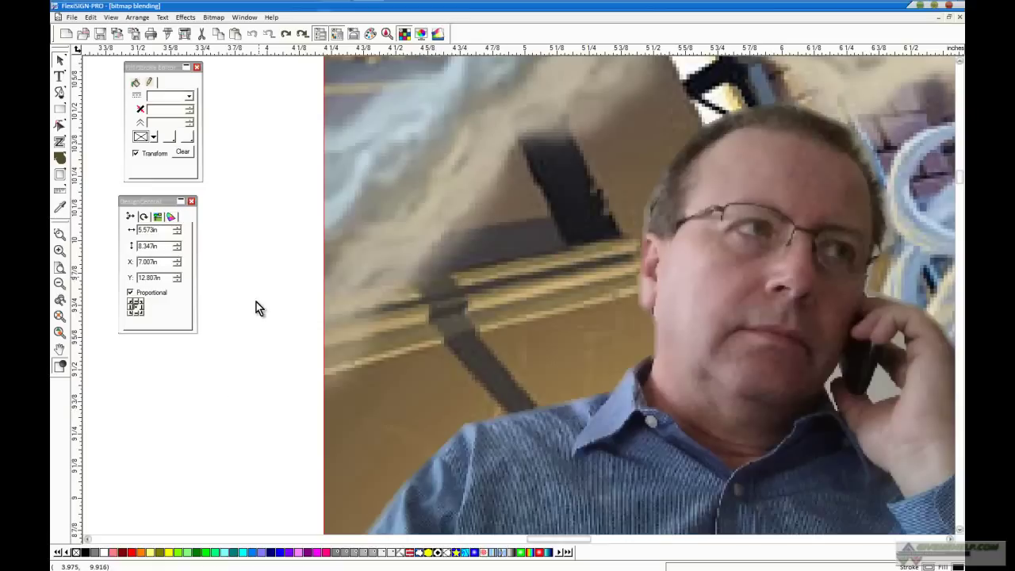
click(255, 34)
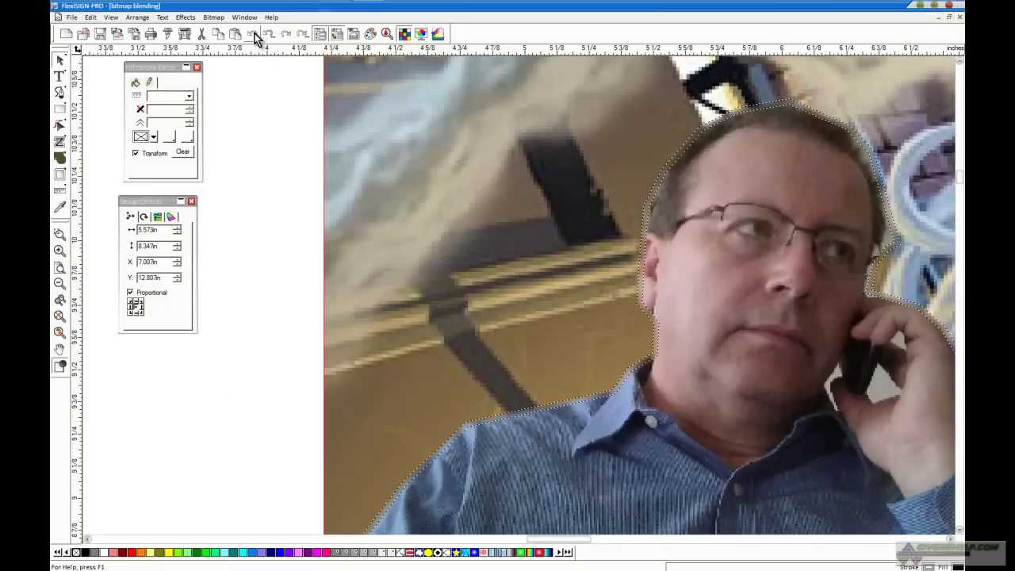
click(255, 34)
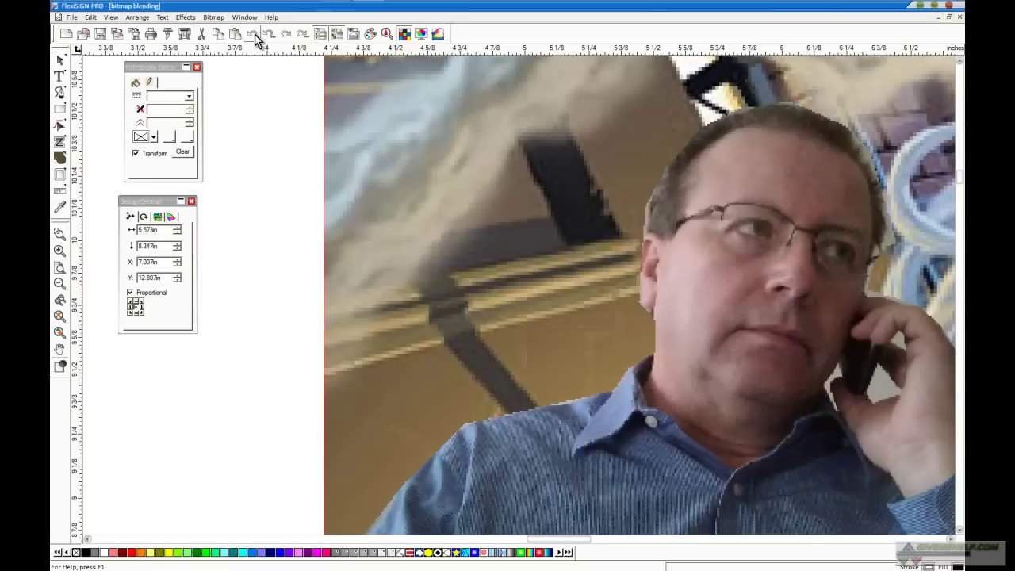
click(254, 34)
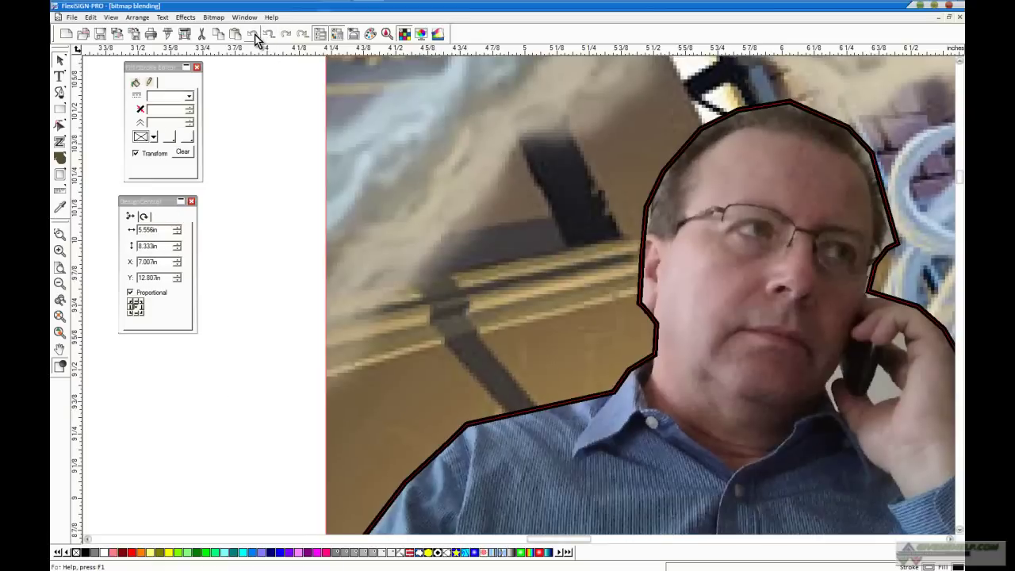
click(261, 147)
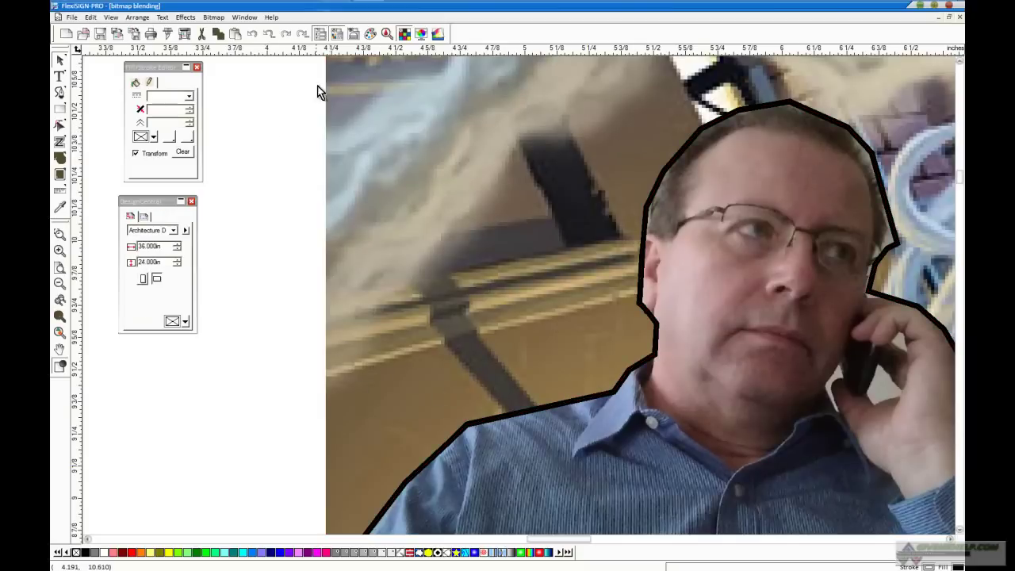
click(254, 35)
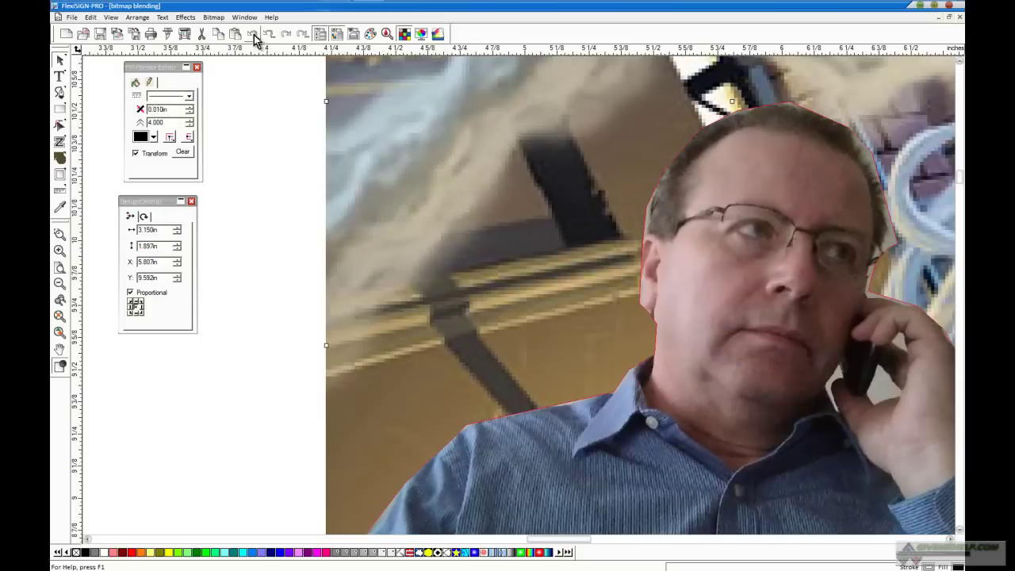
click(408, 449)
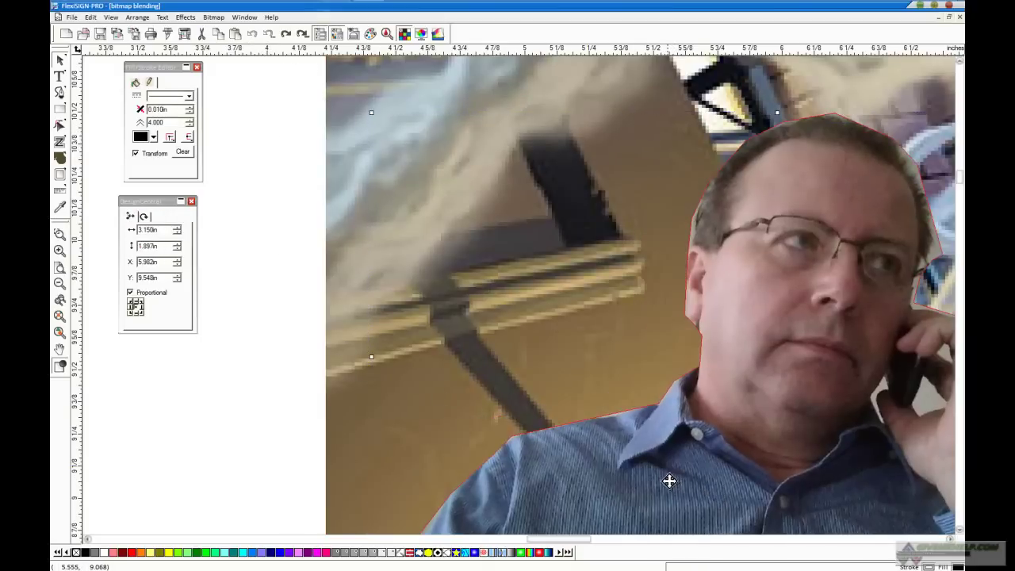
click(382, 352)
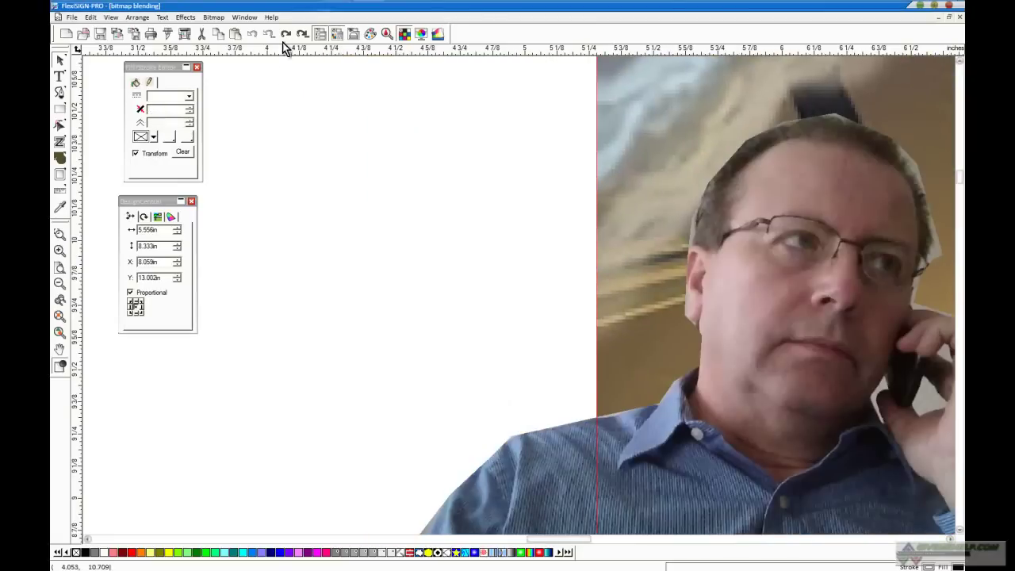
click(252, 35)
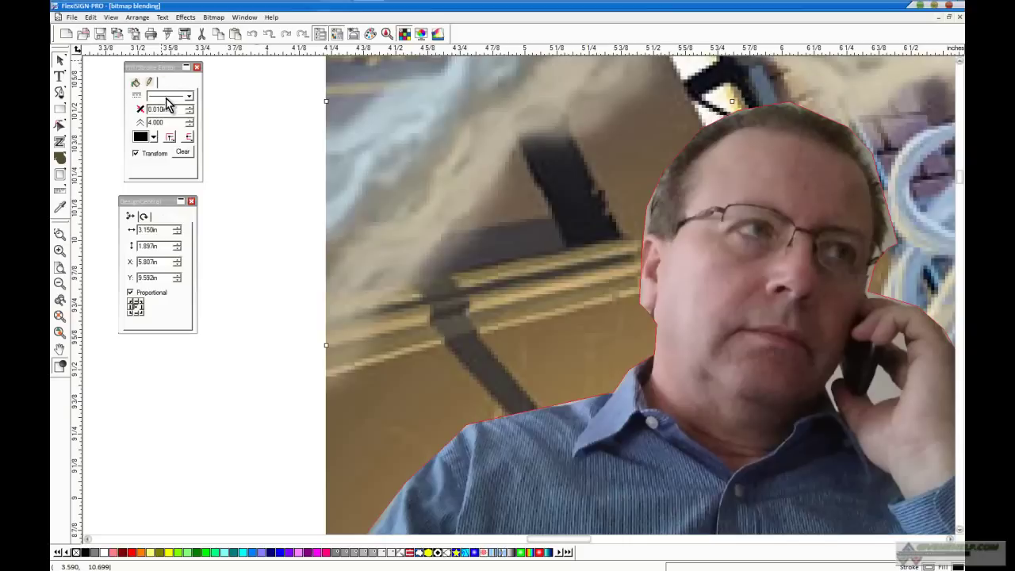
Apply an Arrange menu command to the portrait image and reselect it
click(137, 19)
click(182, 155)
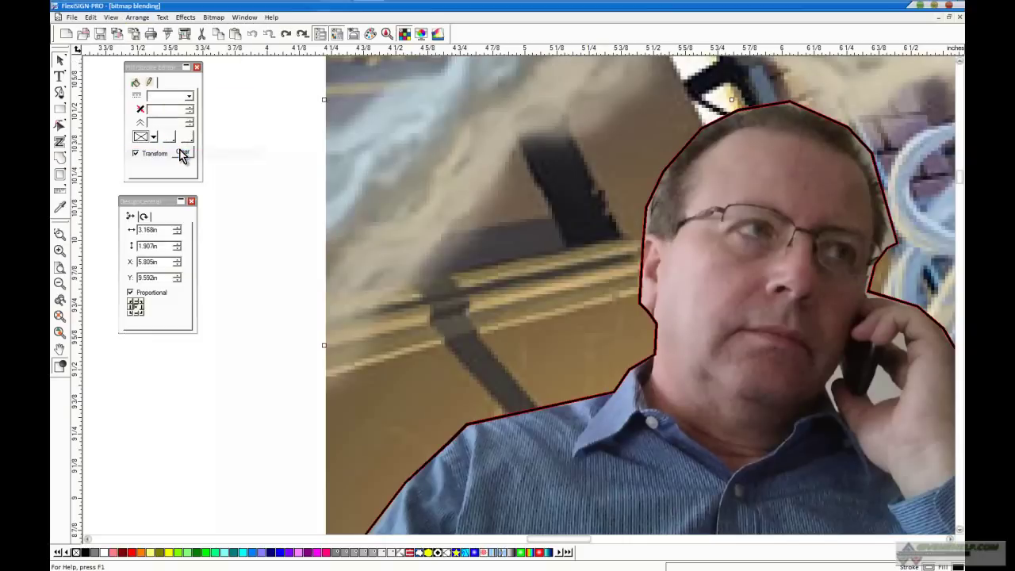
click(234, 357)
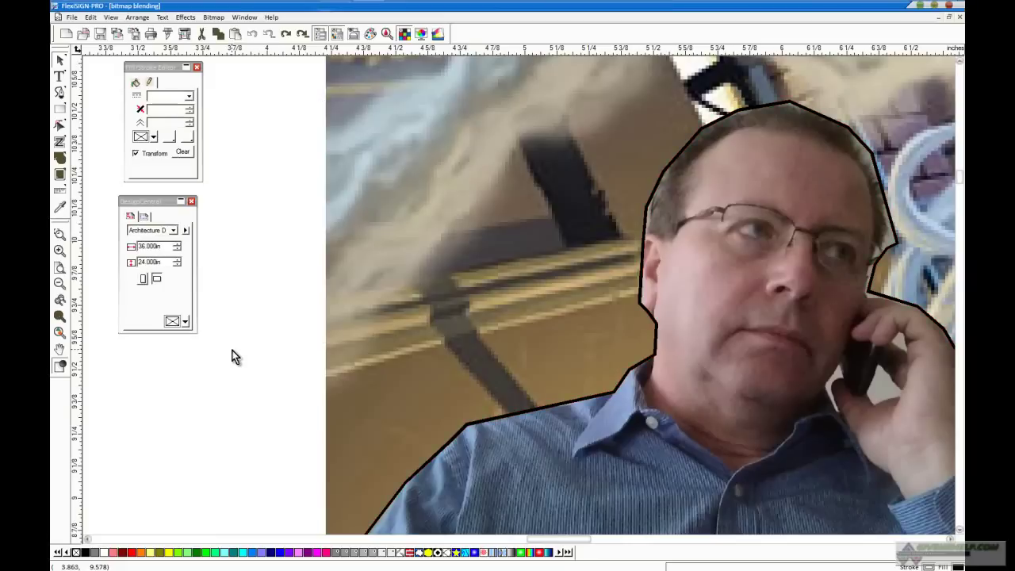
click(436, 287)
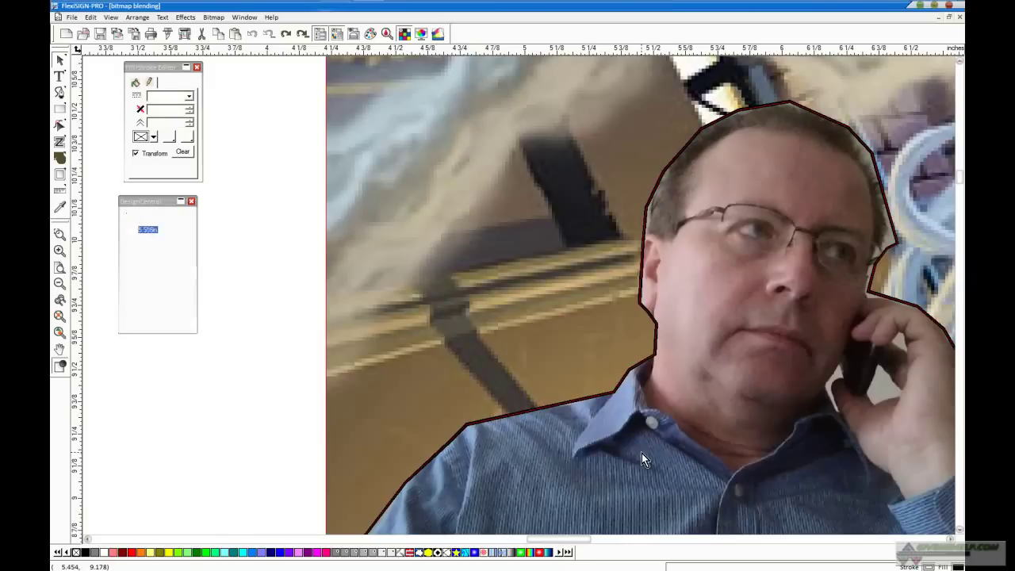
click(248, 339)
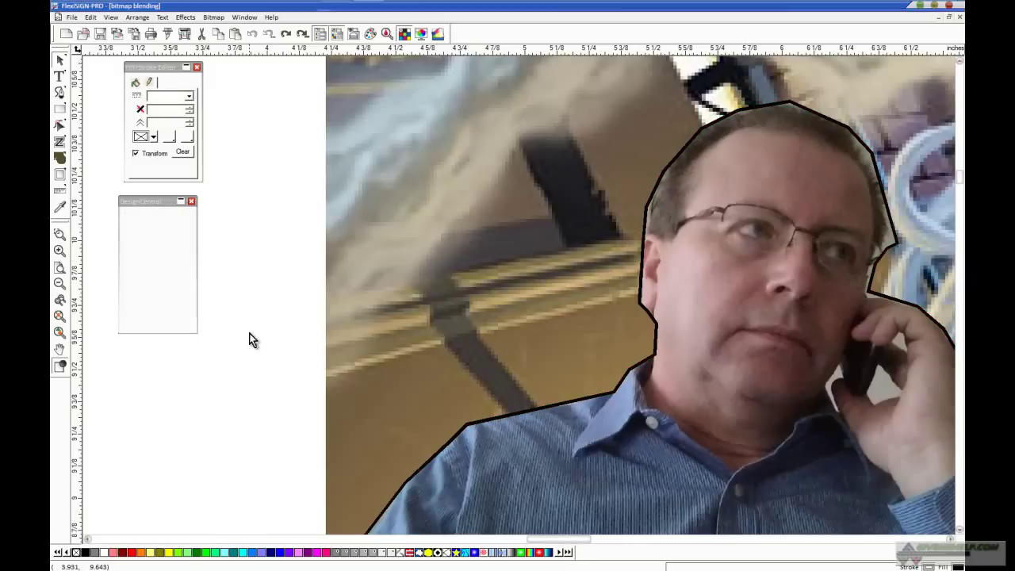
click(413, 239)
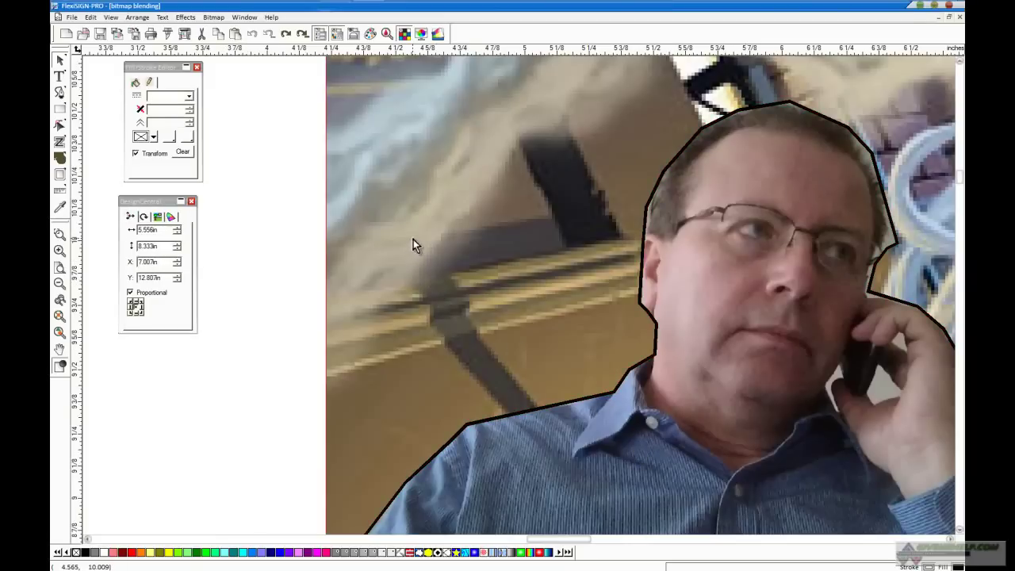
Rasterize the person cutout at 300 DPI via Bitmap > Rasterize
click(700, 461)
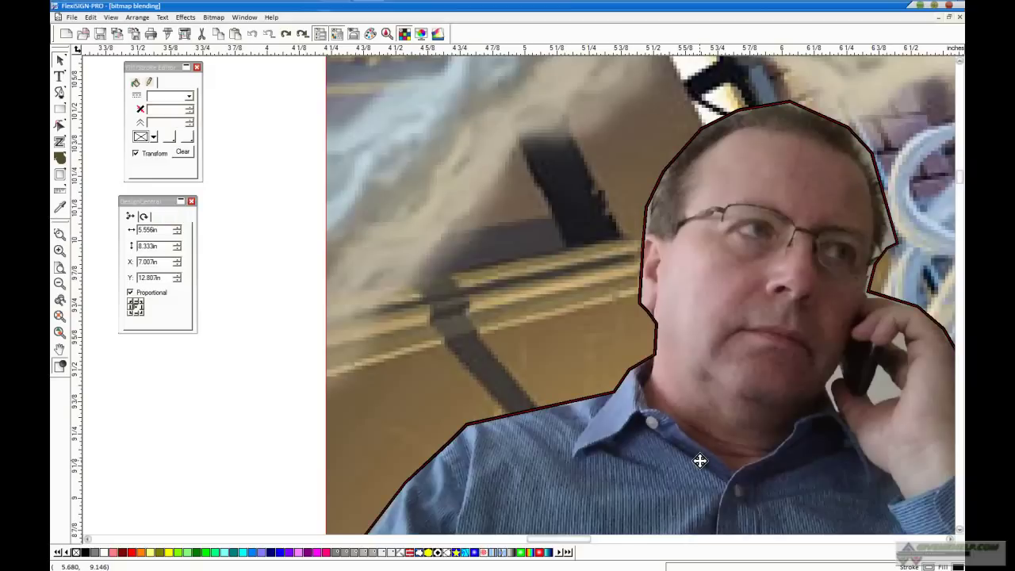
click(212, 16)
click(222, 137)
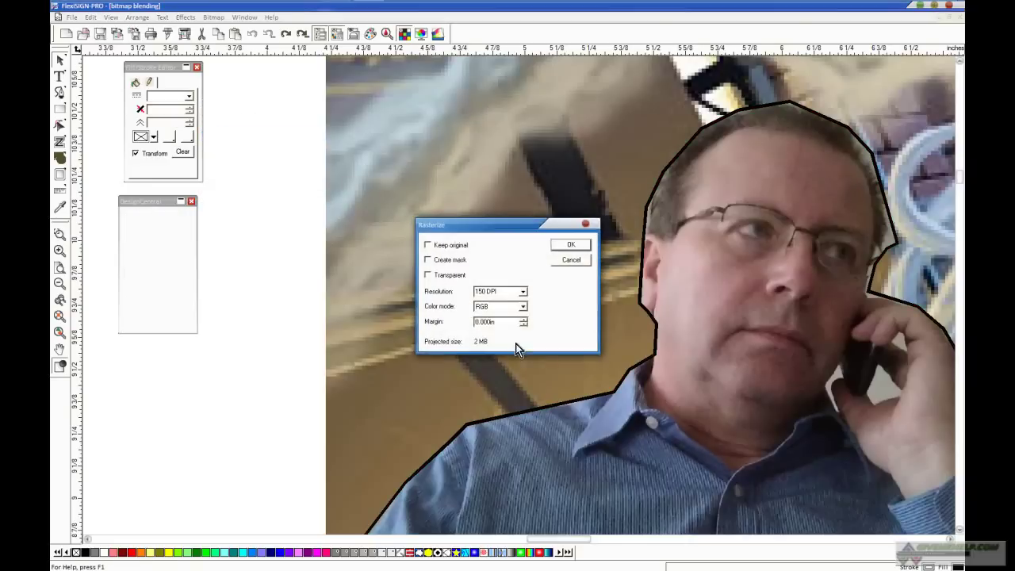
click(523, 292)
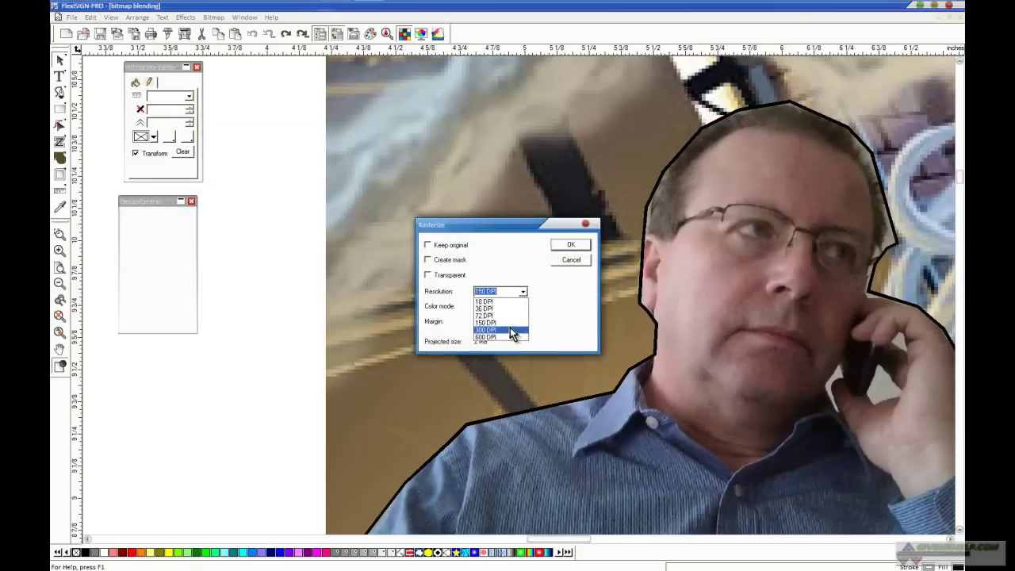
click(510, 329)
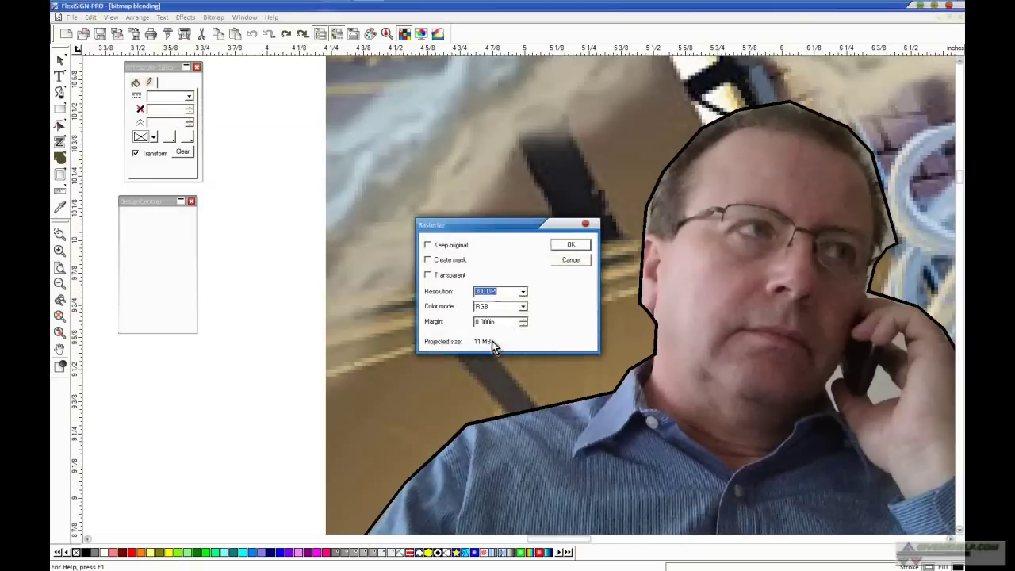
click(572, 247)
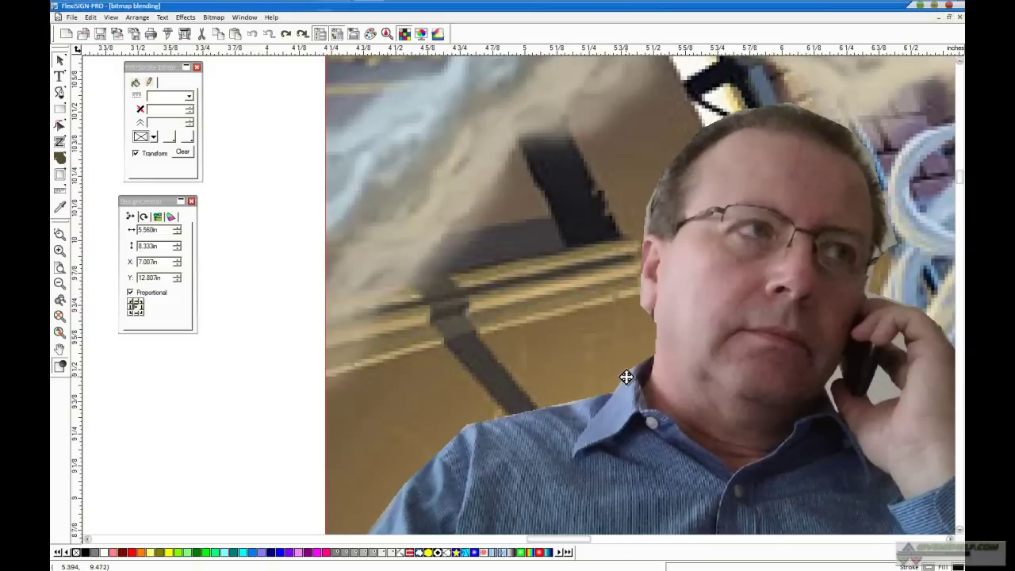
Bring the silhouette outline to the front and convert it into a bitmap marquee selection
right_click(543, 147)
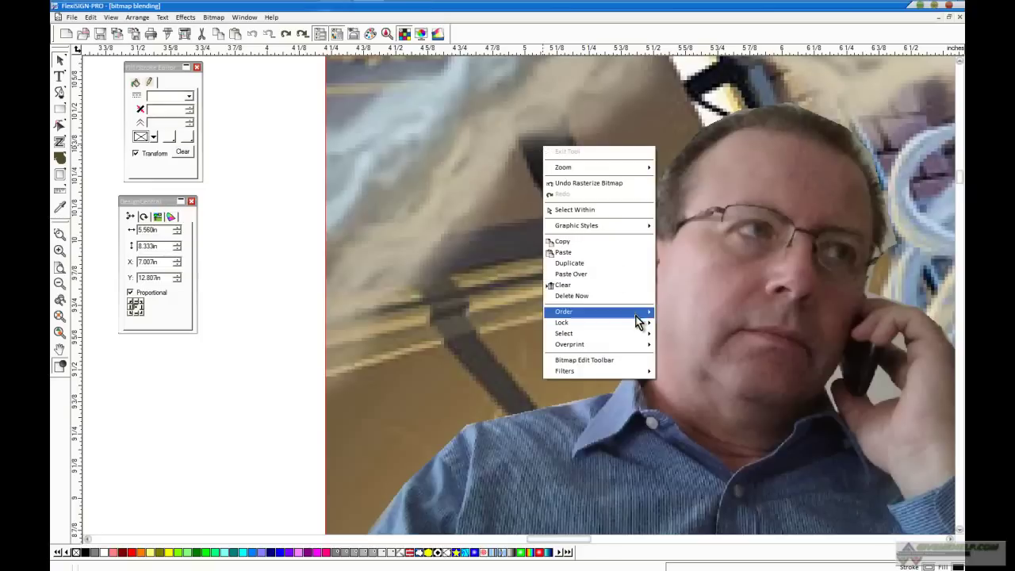
mouse_move(639, 321)
click(672, 324)
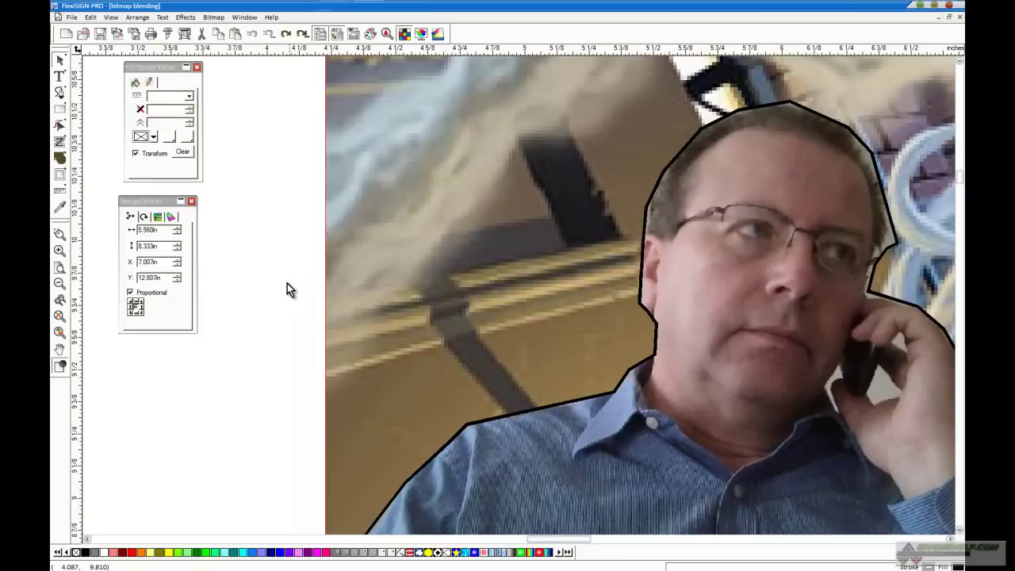
drag(282, 252, 534, 438)
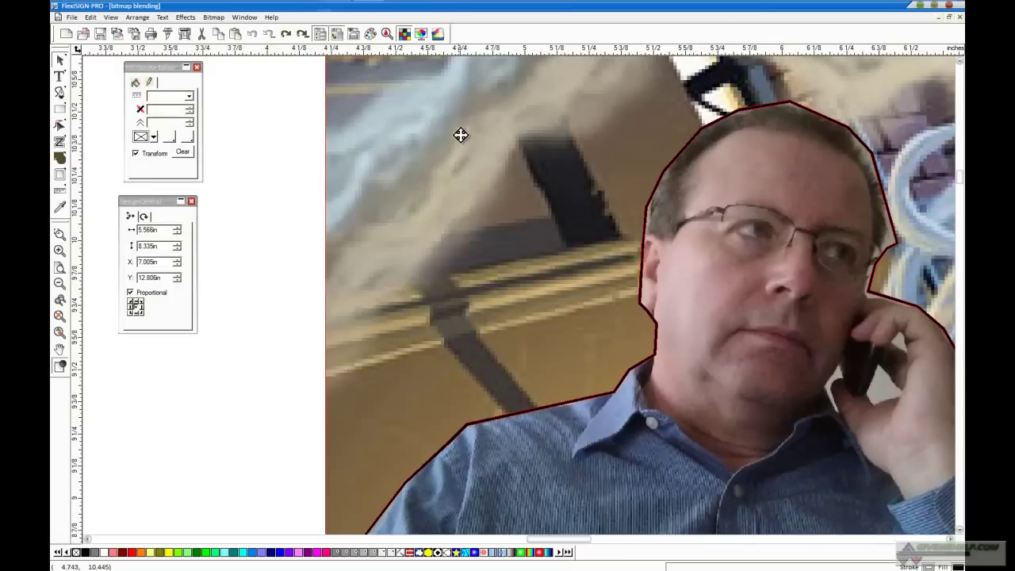
click(213, 16)
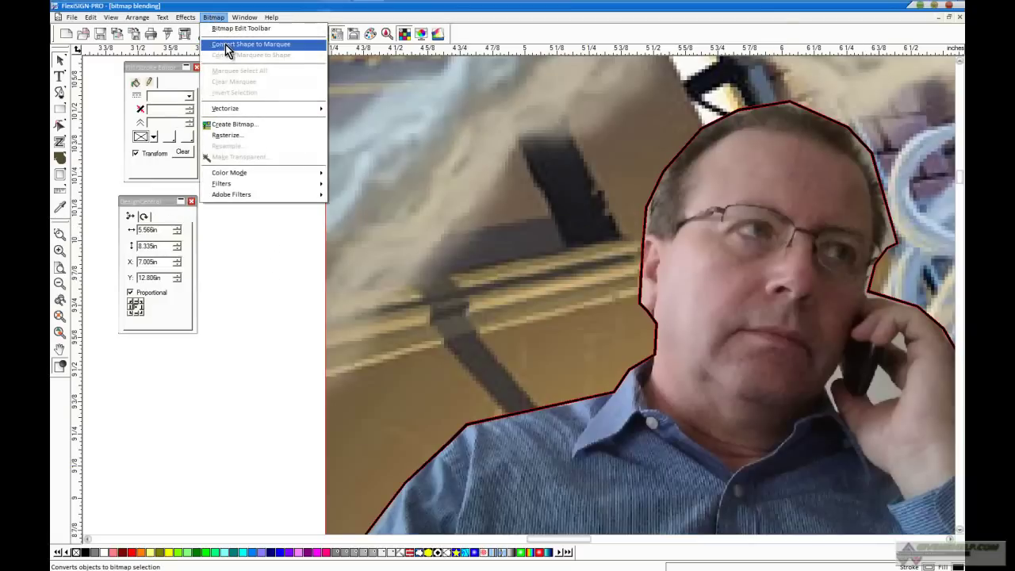
click(225, 44)
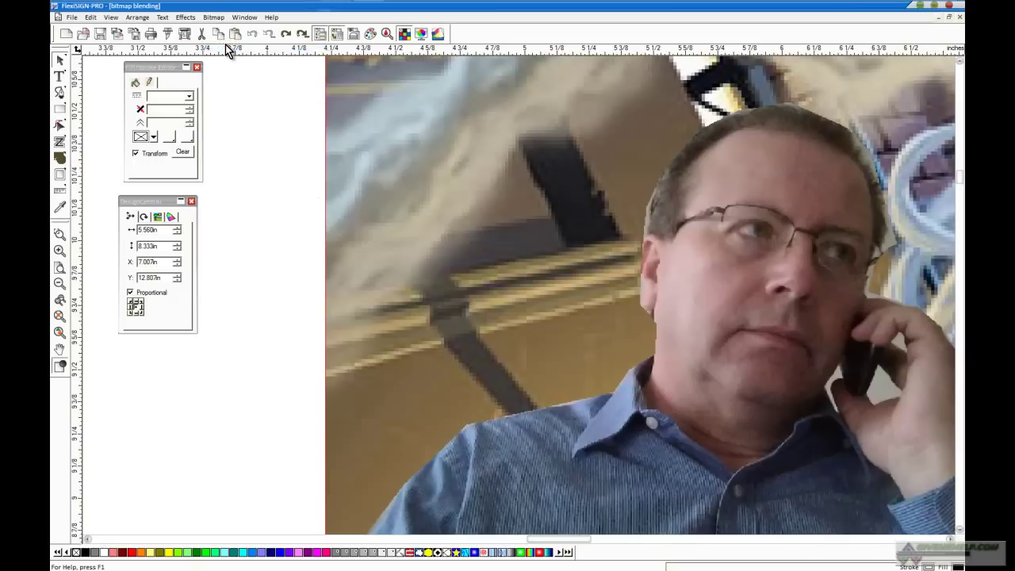
Zoom in on the shoulder and collar edge and apply a 100% blur at radius 1
click(62, 242)
drag(396, 243, 658, 444)
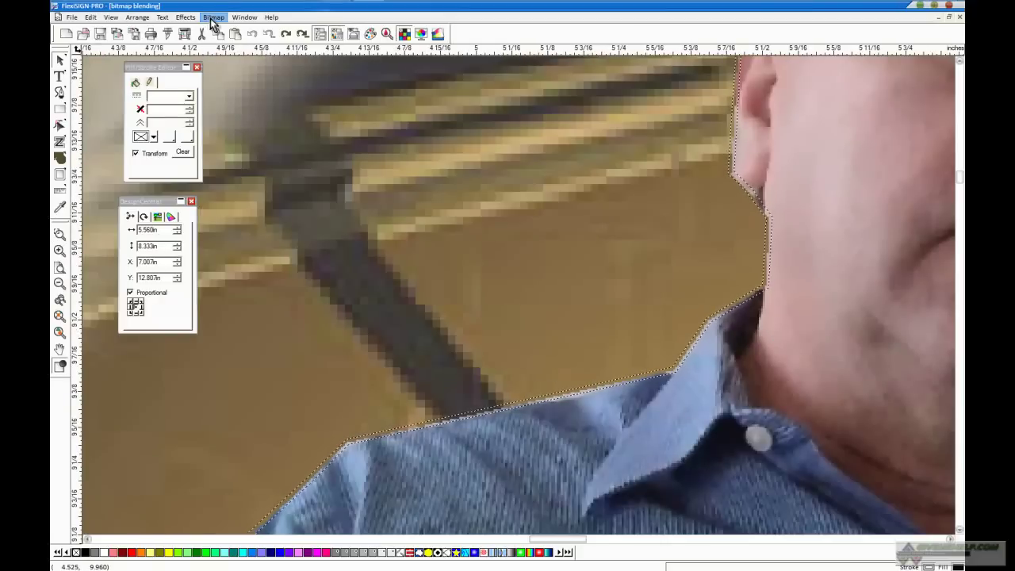
click(212, 20)
mouse_move(262, 188)
click(354, 194)
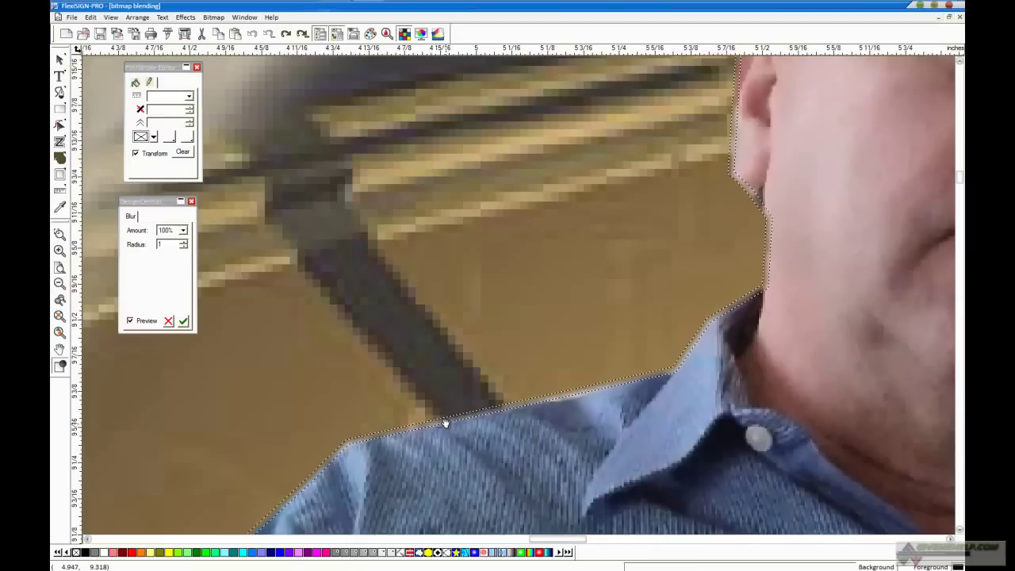
click(184, 322)
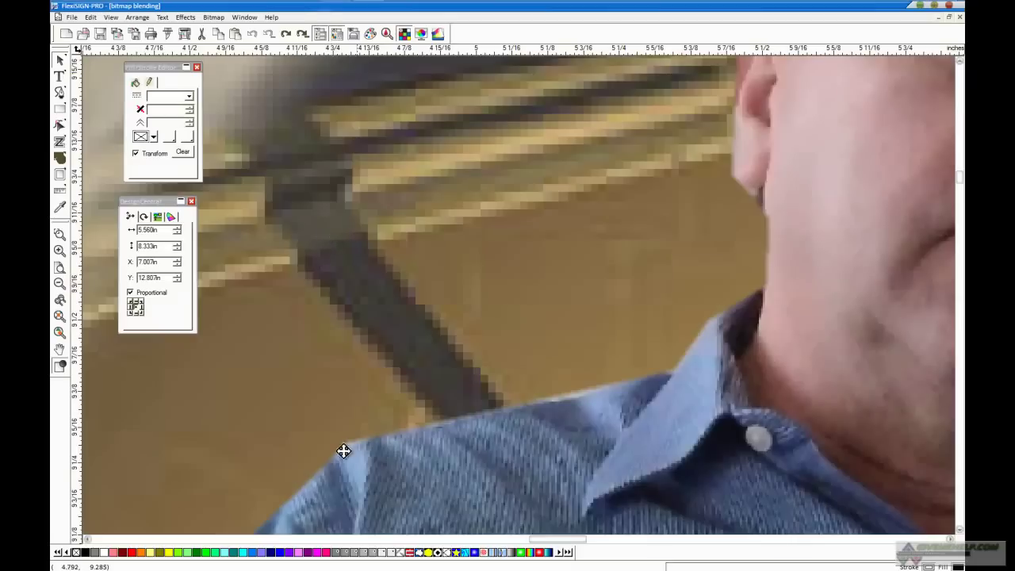
Zoom out twice, deselect the bitmap, and fit the entire Spider-Man artwork in view
click(59, 284)
click(60, 285)
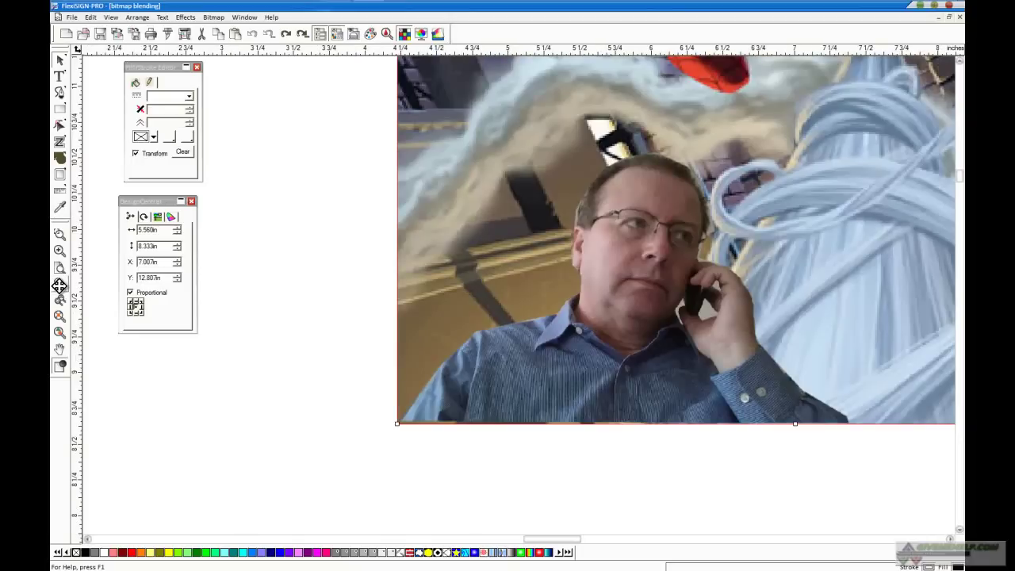
click(449, 474)
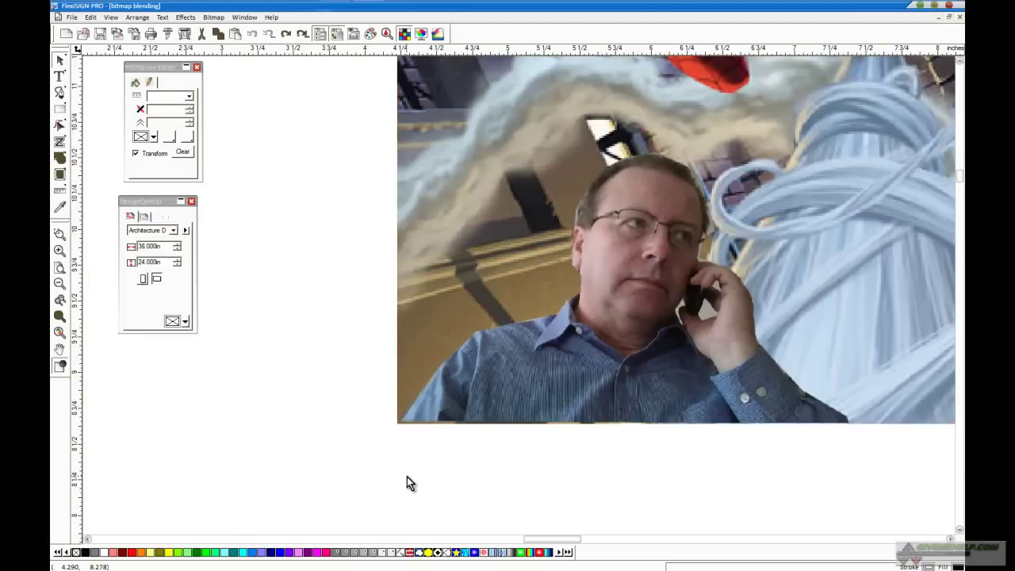
click(65, 350)
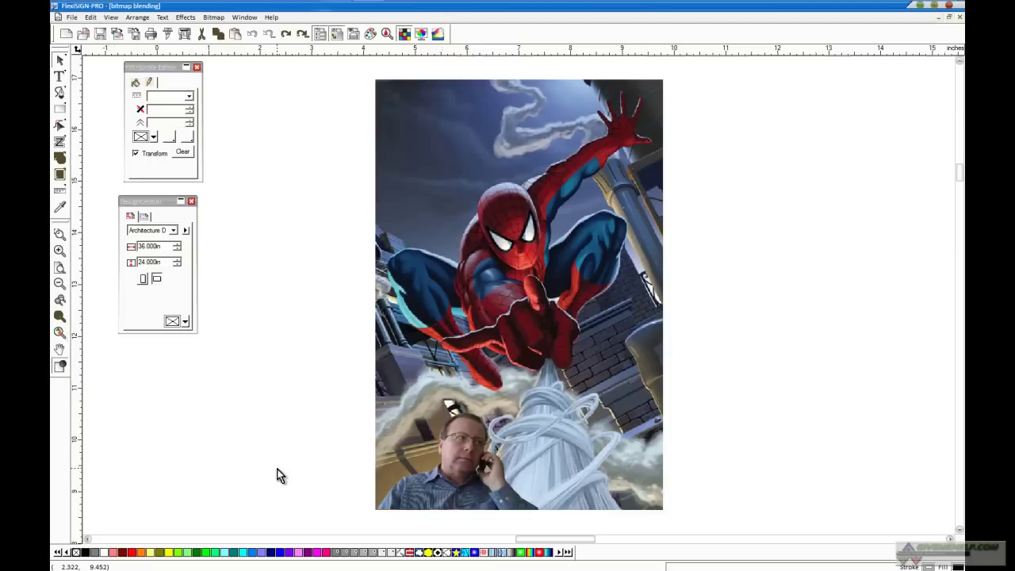